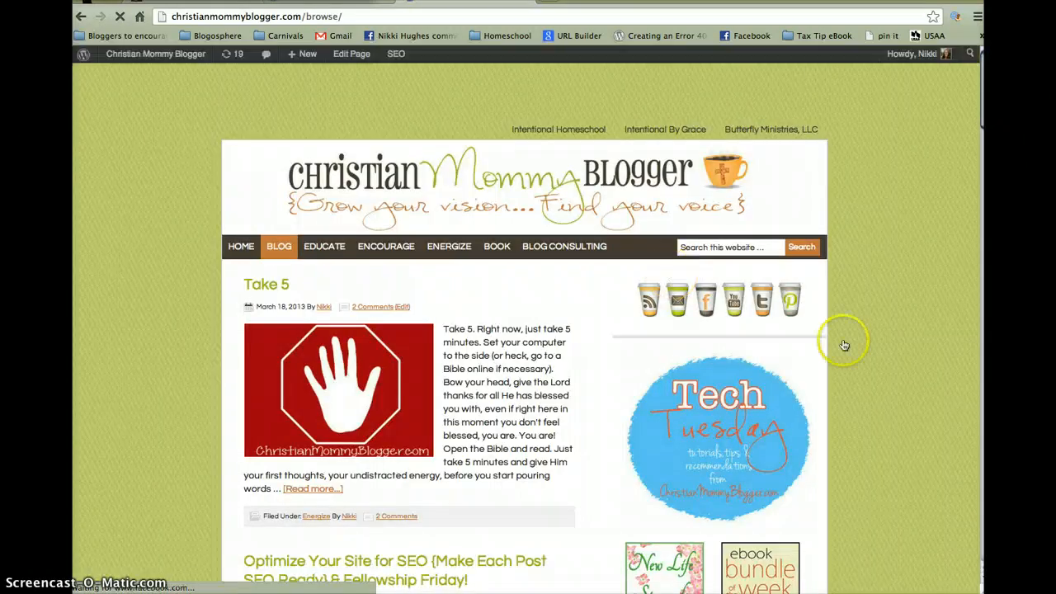
- Examine the square ad buttons and other advertisements in the blog page's sidebar
scroll(883, 355, down, 3)
scroll(883, 355, down, 1)
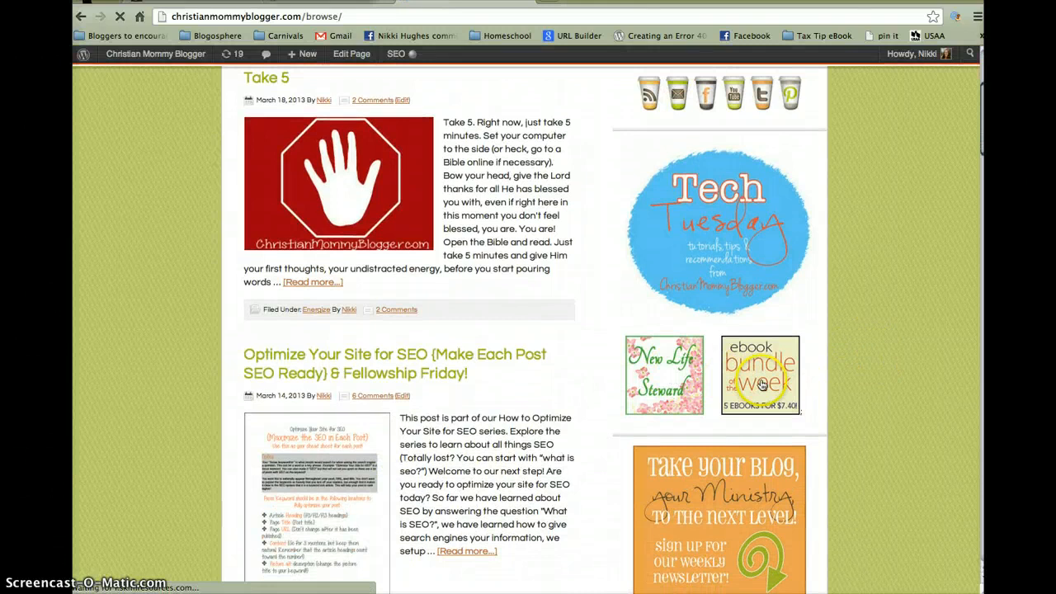
scroll(838, 382, down, 1)
scroll(838, 382, down, 1)
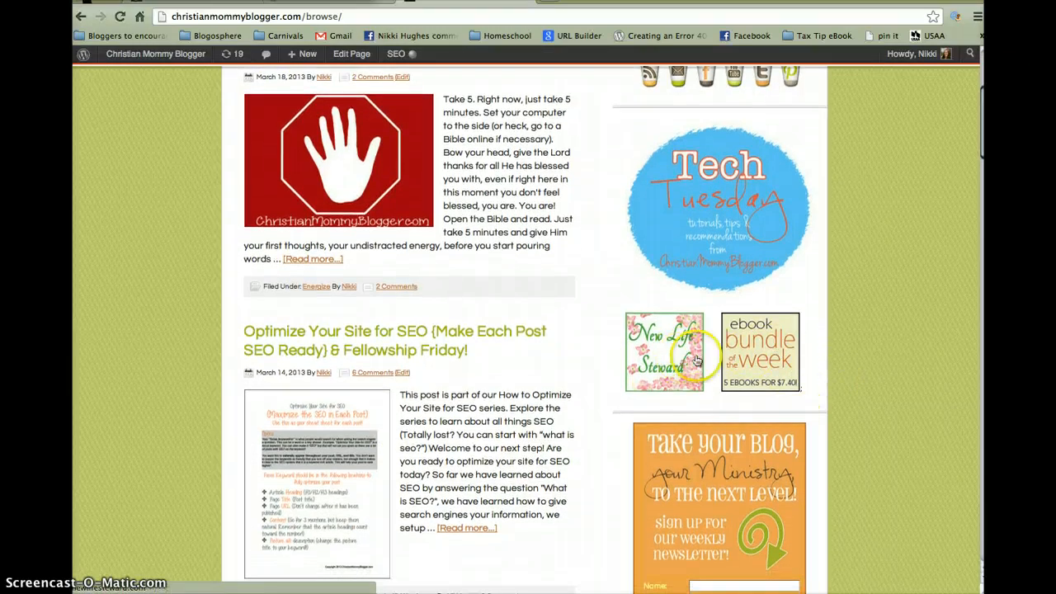
scroll(865, 366, down, 2)
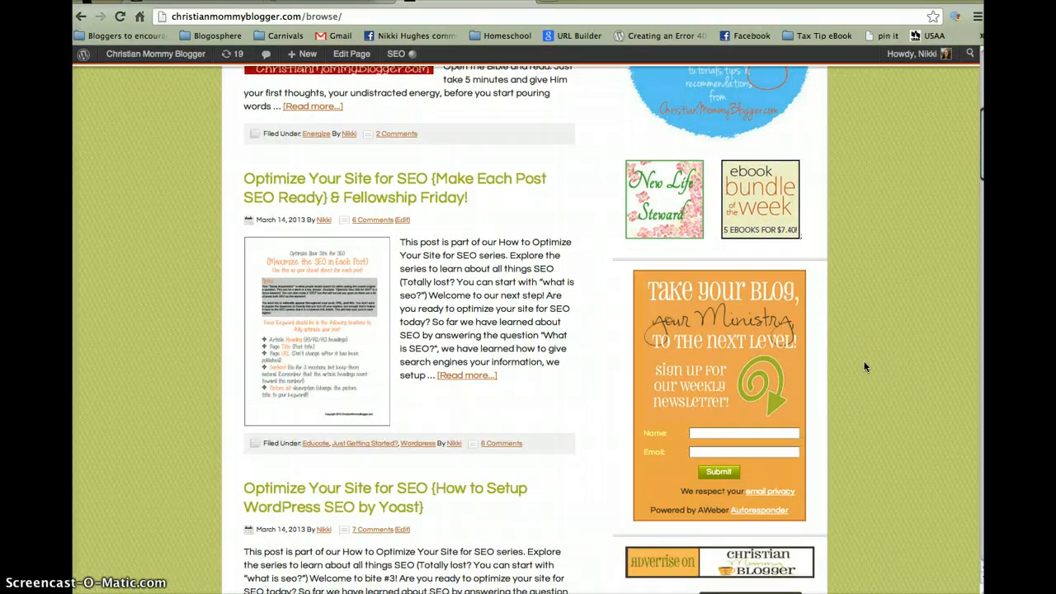
scroll(864, 366, down, 3)
scroll(865, 367, up, 2)
scroll(865, 366, up, 3)
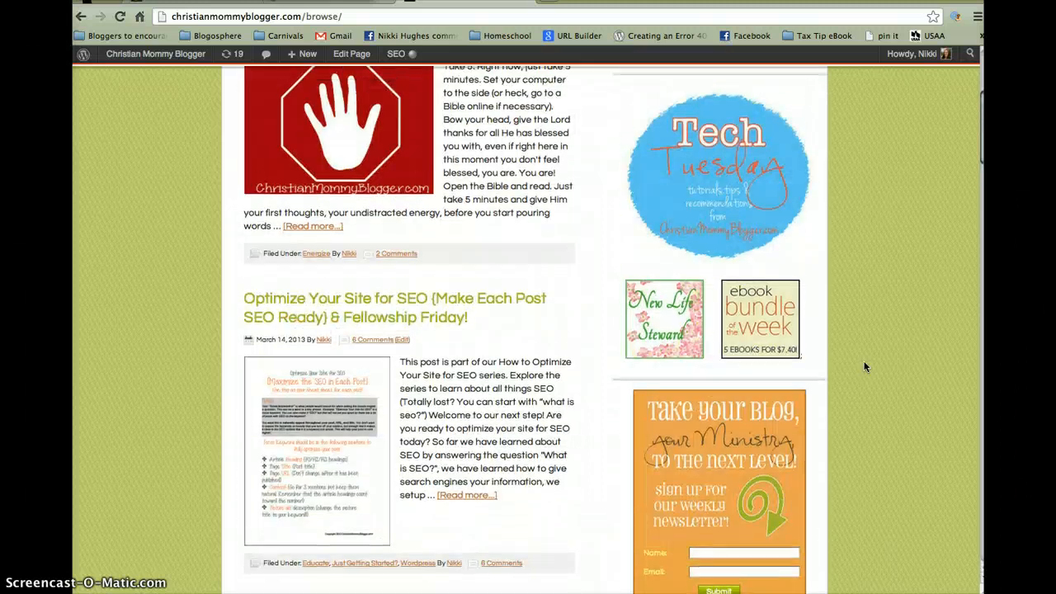
click(783, 350)
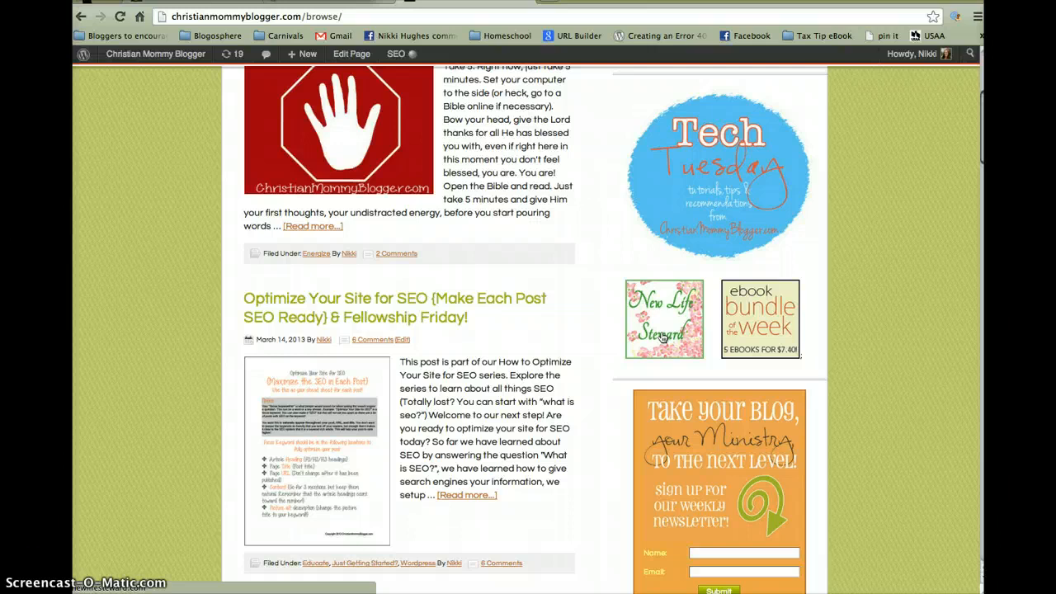
scroll(819, 259, down, 3)
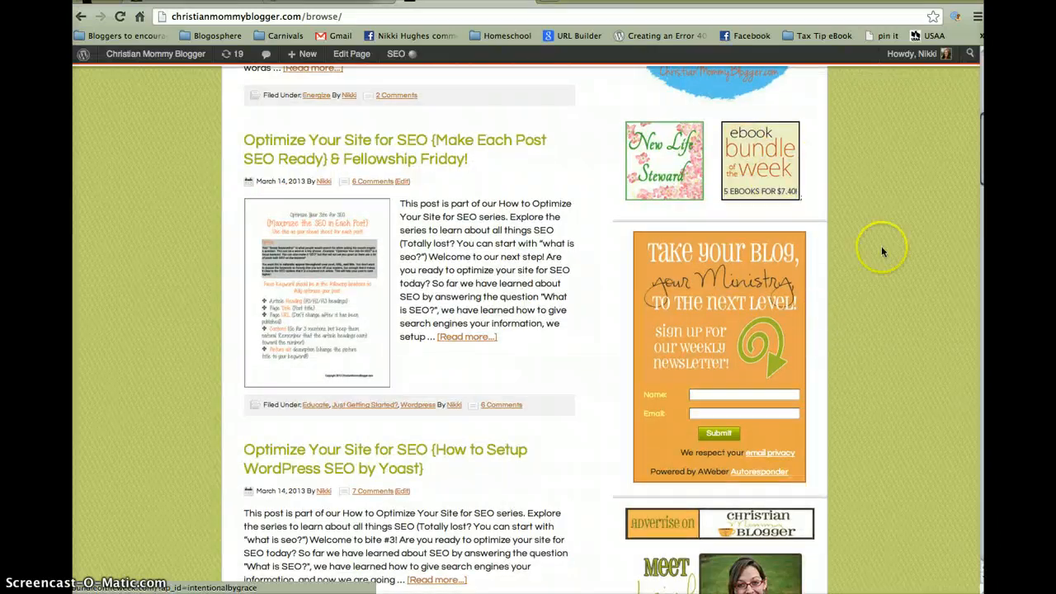
scroll(881, 251, down, 15)
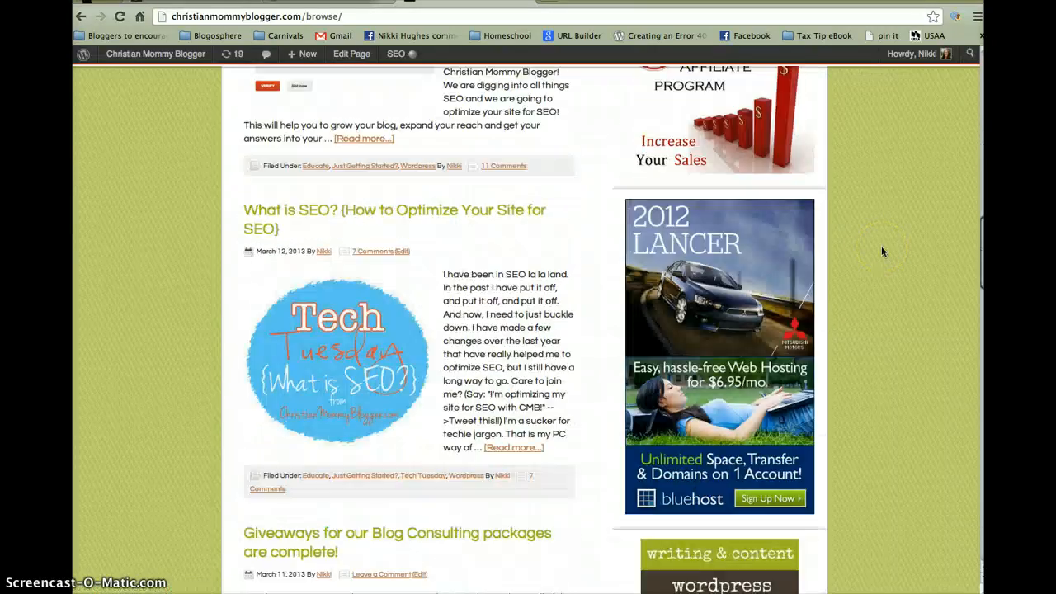
scroll(881, 252, down, 5)
scroll(881, 252, up, 12)
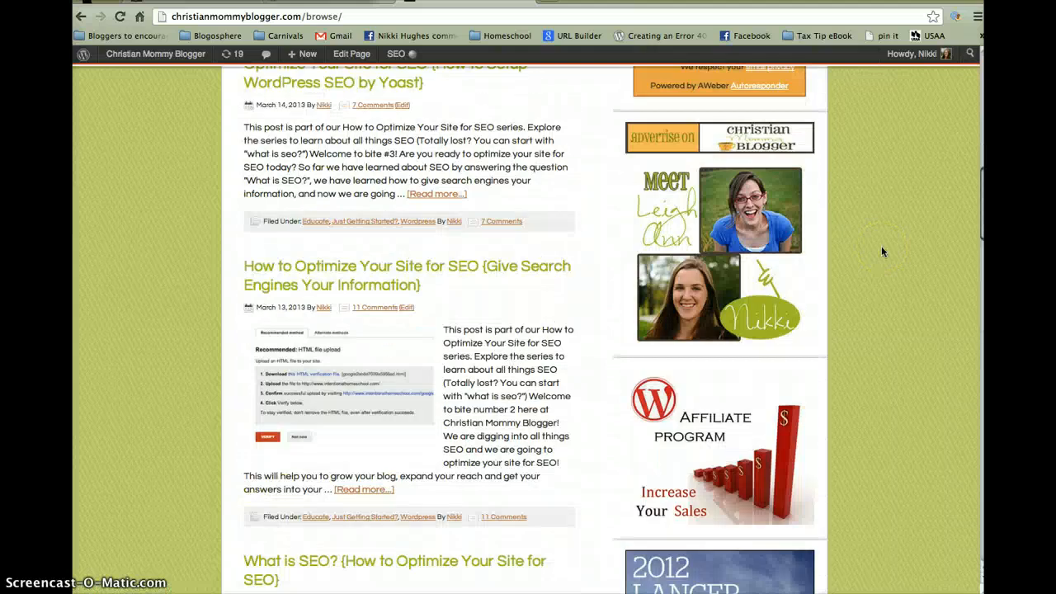
scroll(880, 246, up, 10)
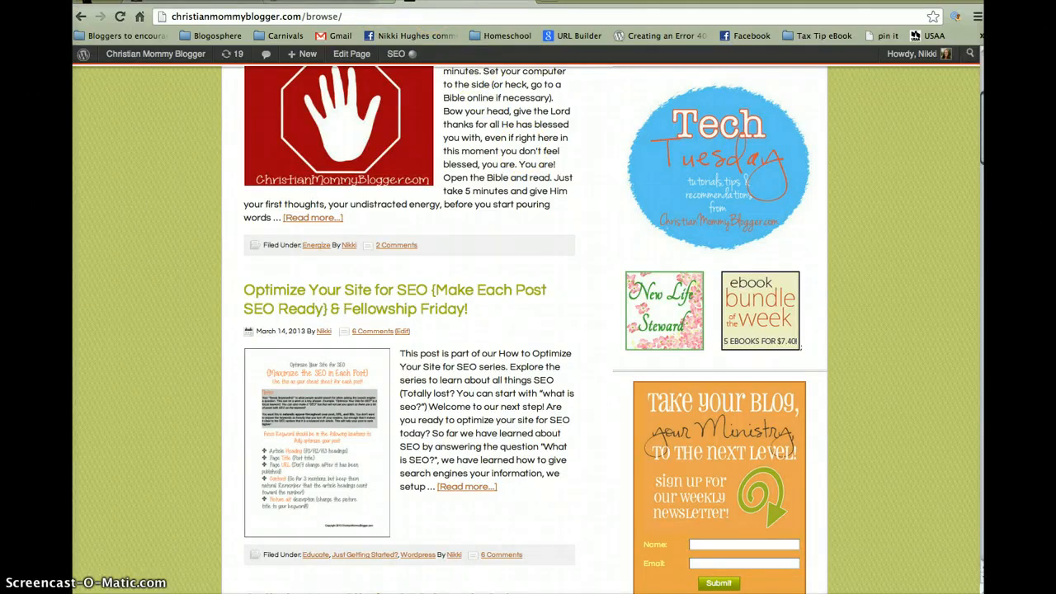
- Open the Ad Slot CMB image for editing from the WordPress media library
drag(450, 2, 421, 2)
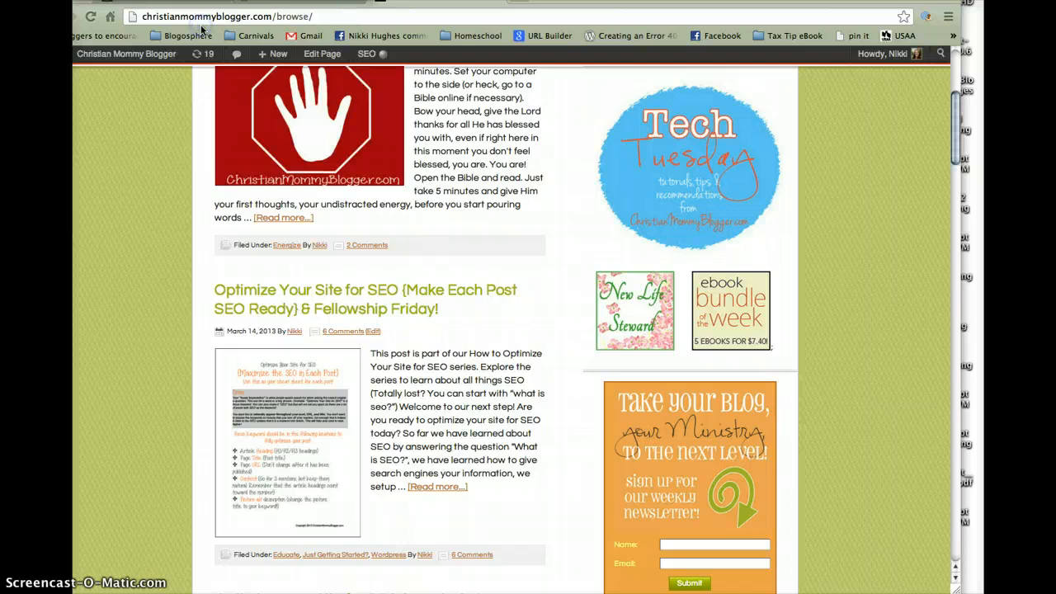
drag(167, 2, 197, 10)
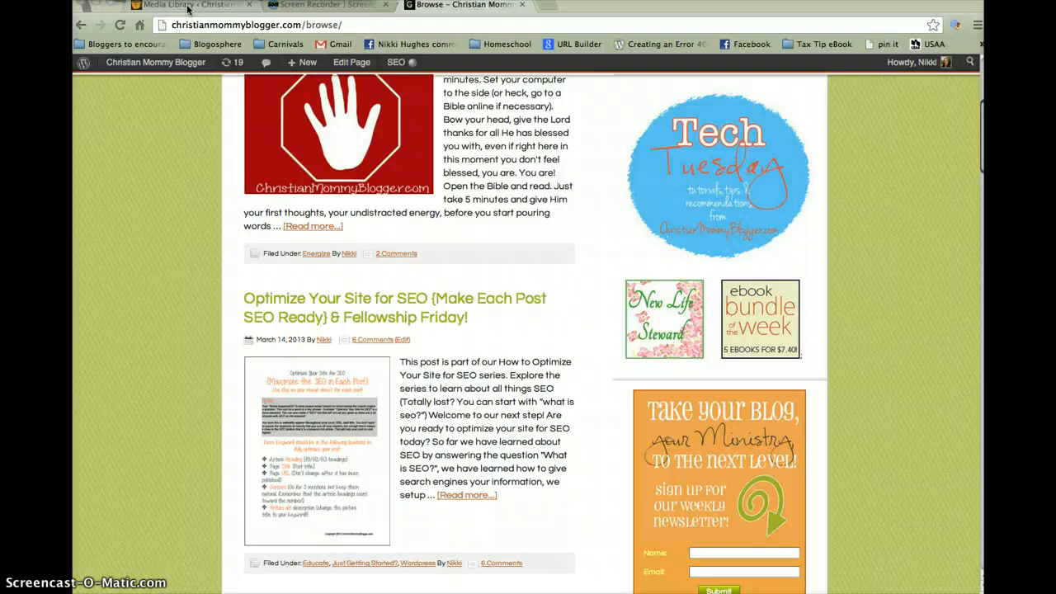
click(188, 7)
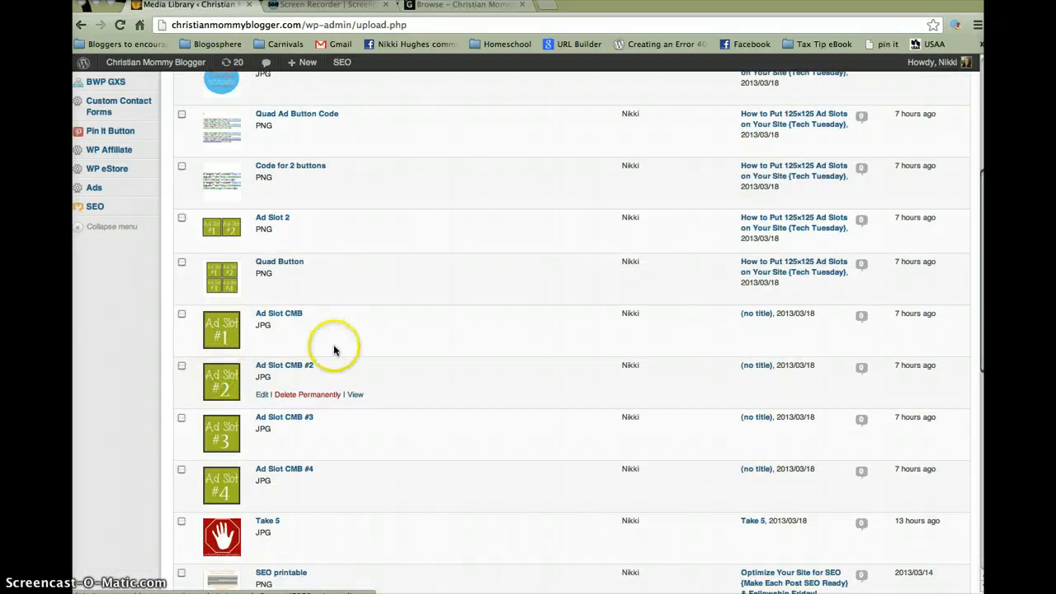
click(262, 343)
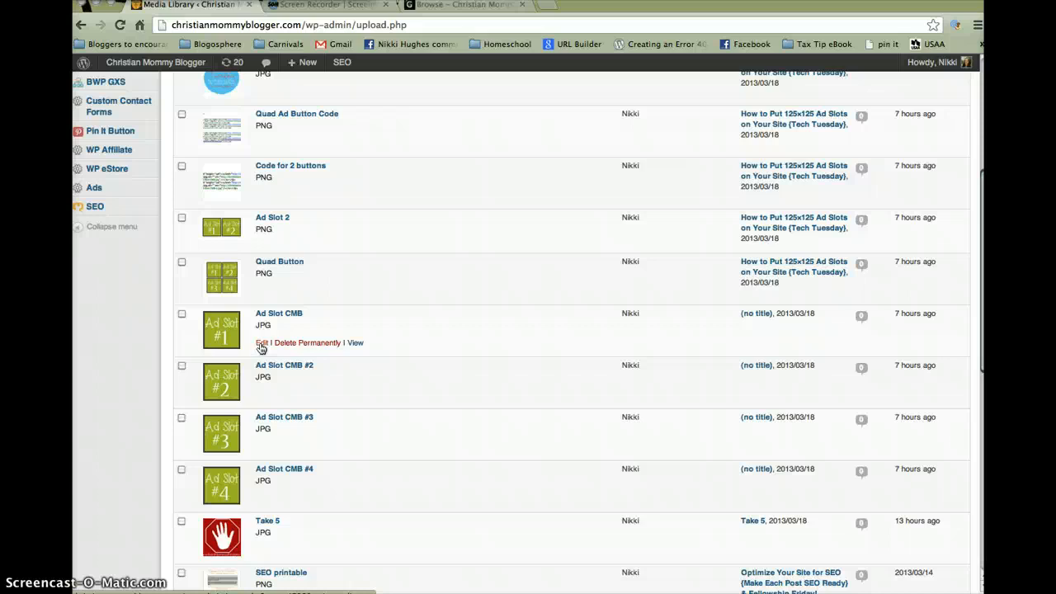
click(261, 344)
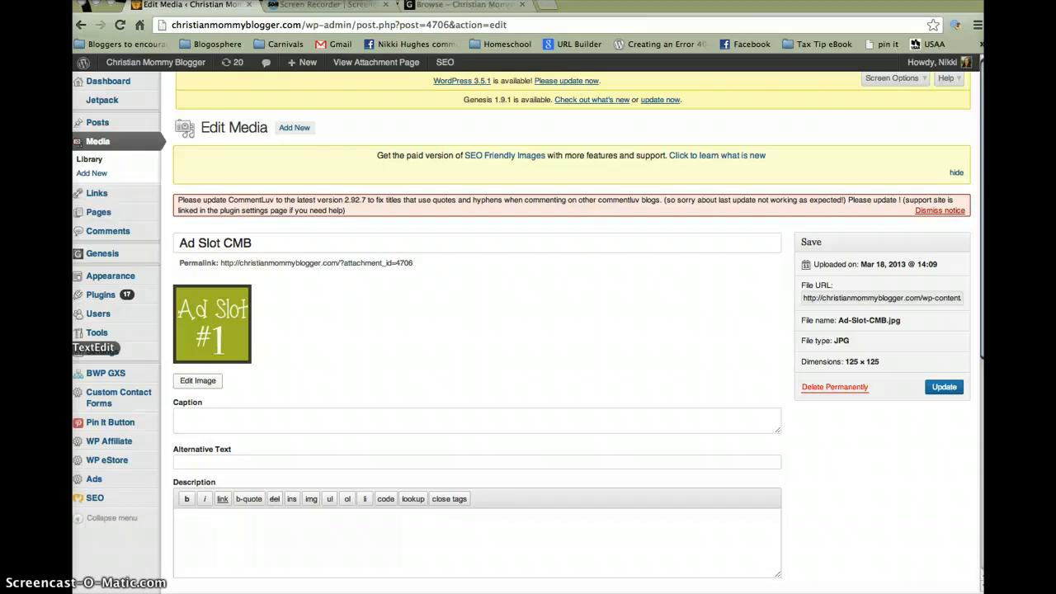
- Switch to the Code for Ad Buttons document in TextEdit and examine the first button's destination link and image URL in the 2 Buttons code
click(82, 338)
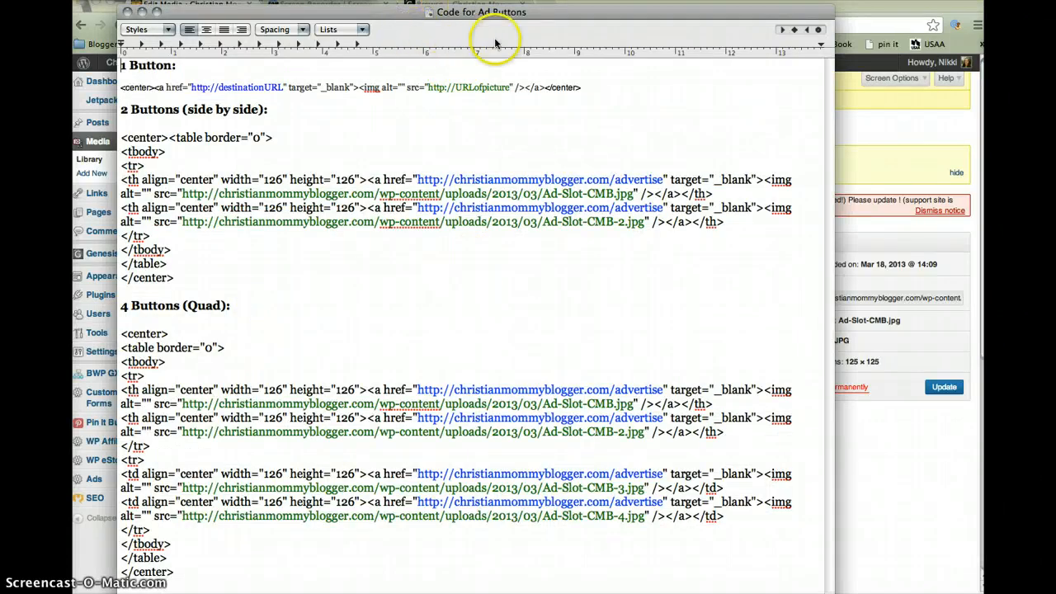
click(511, 90)
click(546, 150)
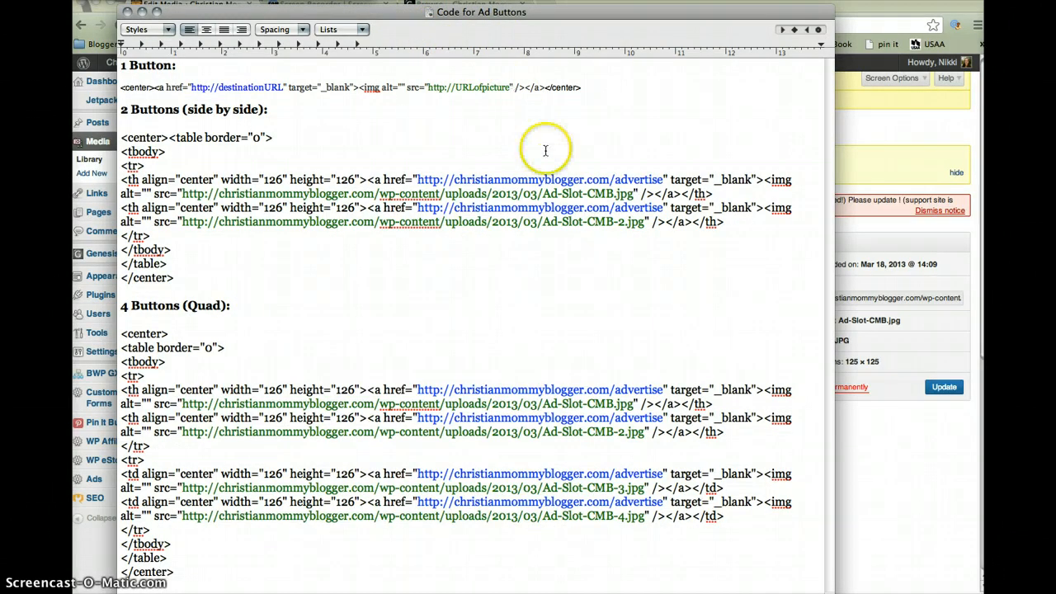
click(383, 150)
click(432, 157)
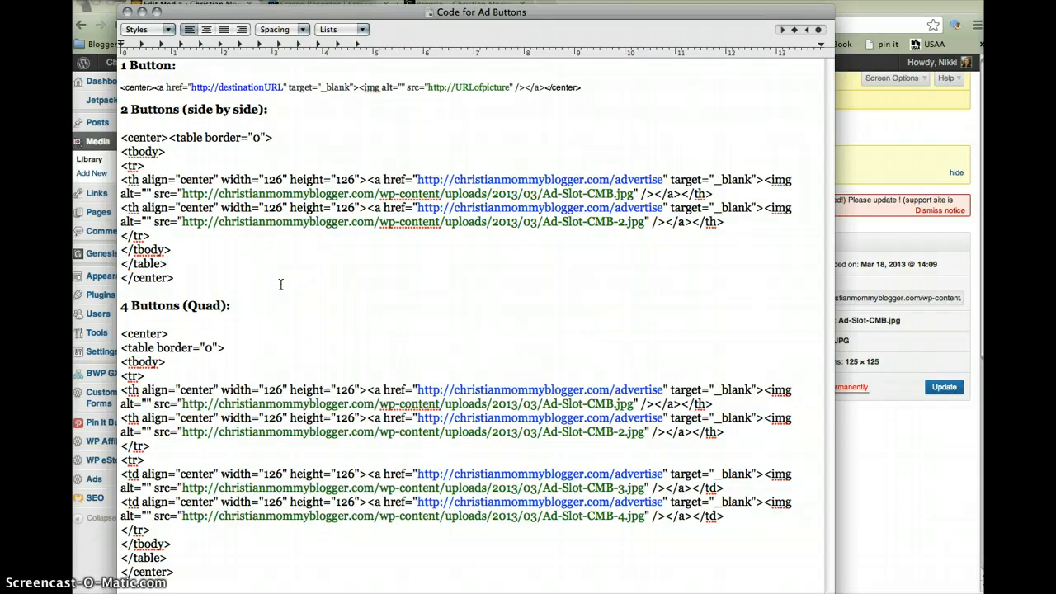
click(415, 179)
drag(415, 179, 664, 178)
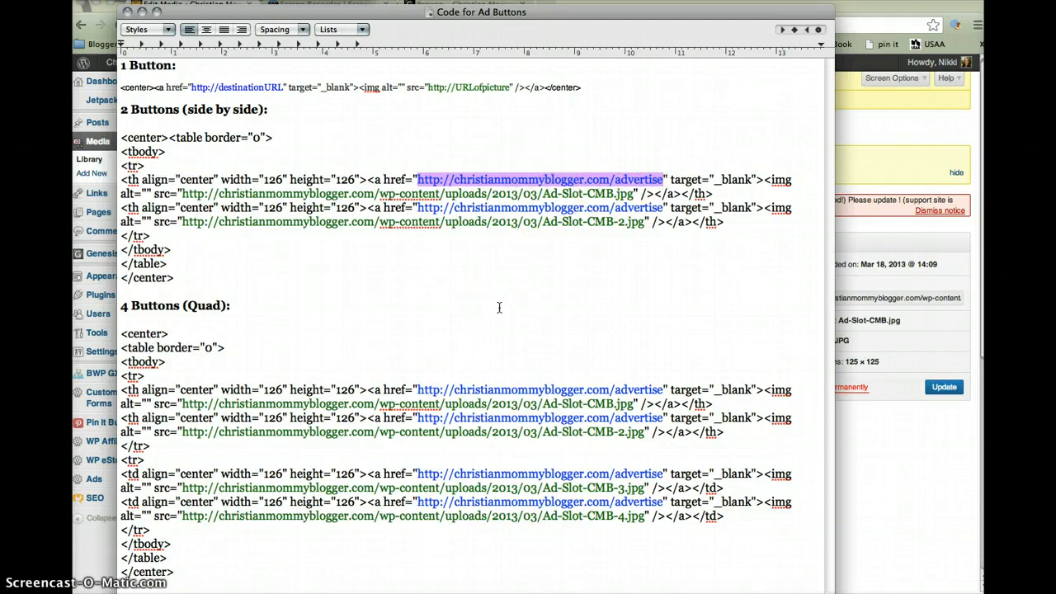
click(183, 193)
drag(183, 193, 635, 195)
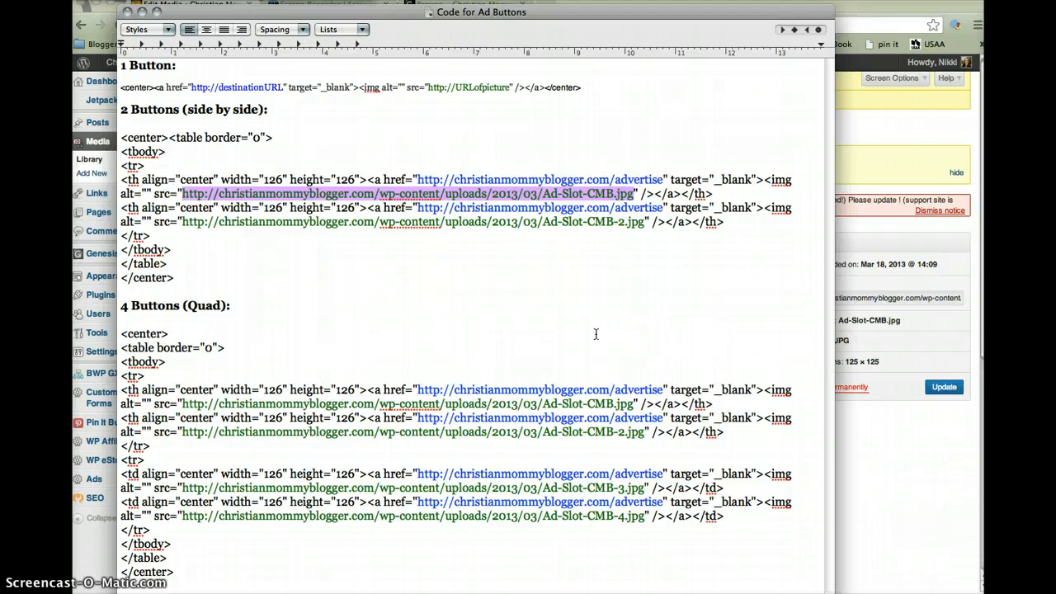
- Copy the Ad Slot CMB image's file URL from WordPress into the first button's image source in the 2 Buttons code, and select its destination link
click(882, 499)
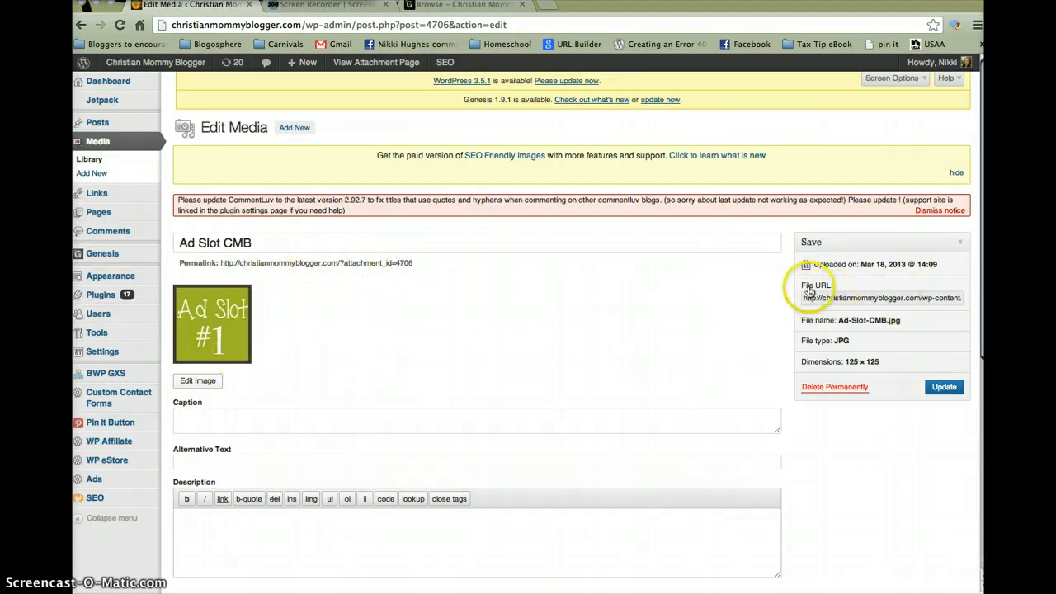
click(831, 298)
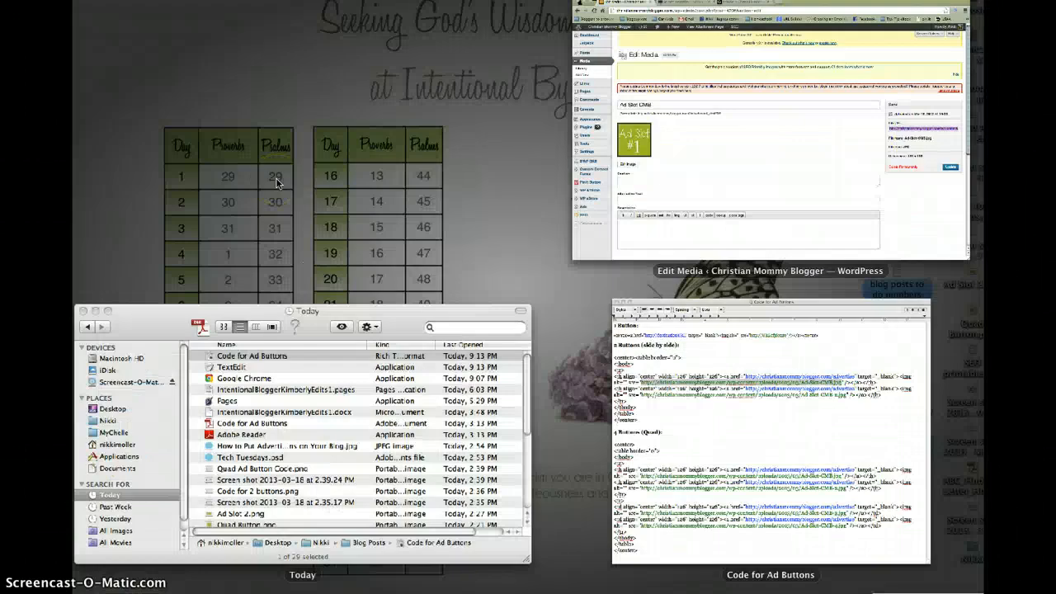
click(738, 405)
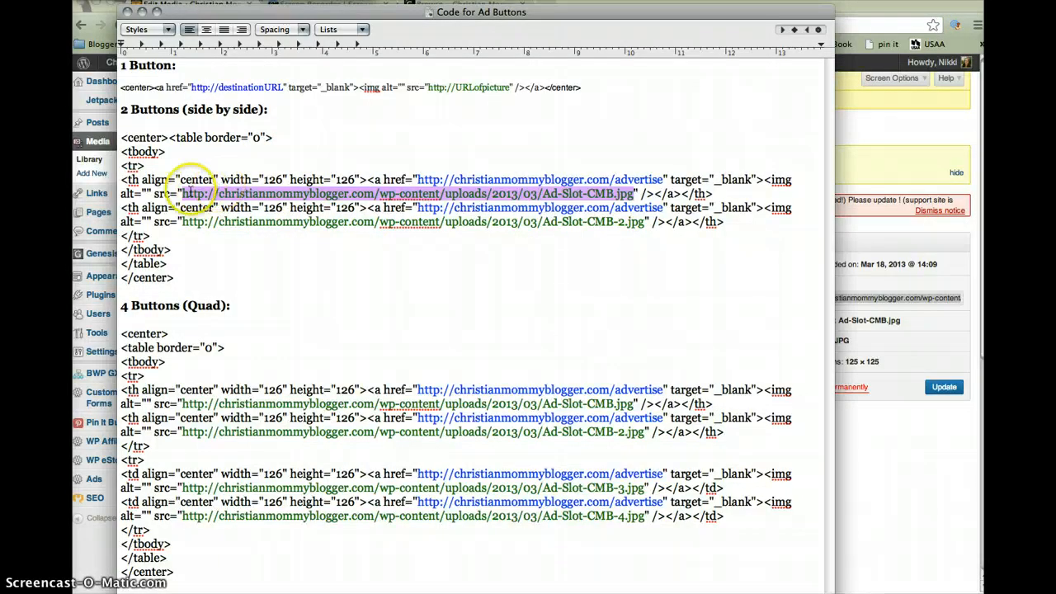
click(179, 194)
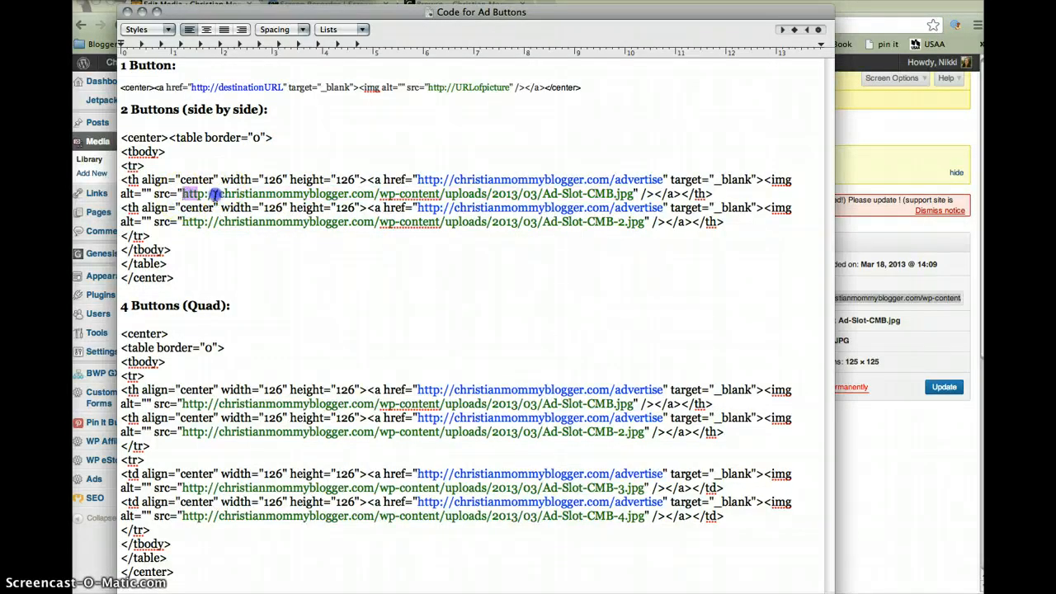
drag(214, 195, 632, 197)
click(633, 195)
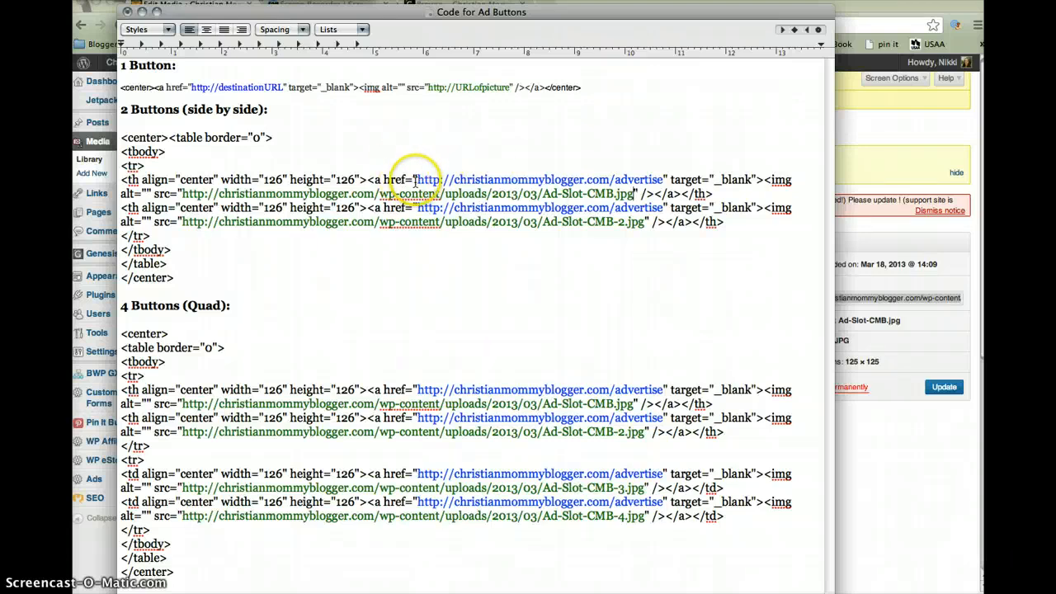
drag(418, 178, 592, 177)
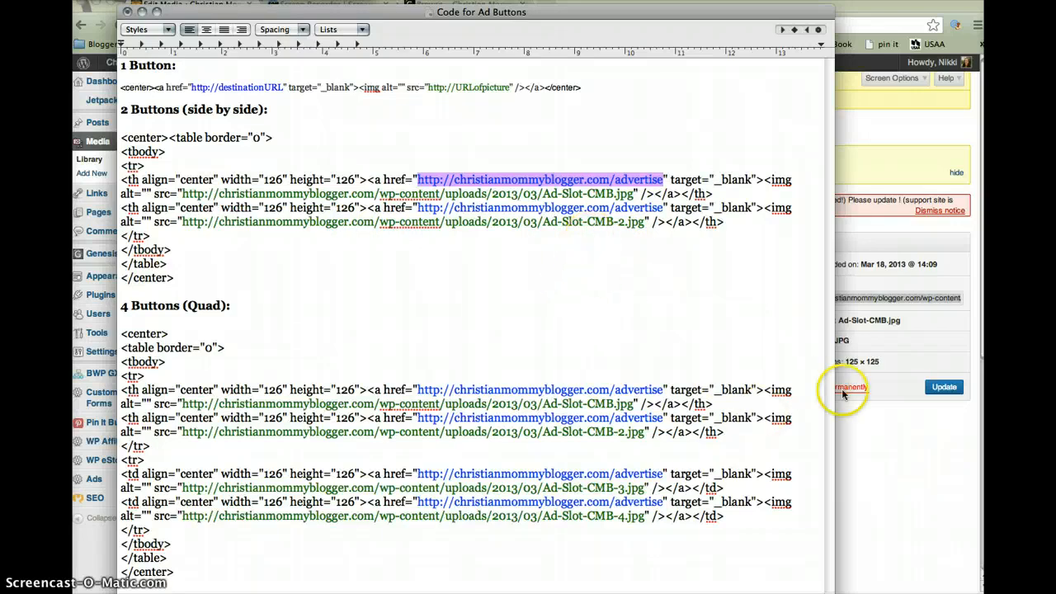
- Switch back to WordPress, open the Ad Slot CMB #2 image from the media library and copy its file URL
click(898, 459)
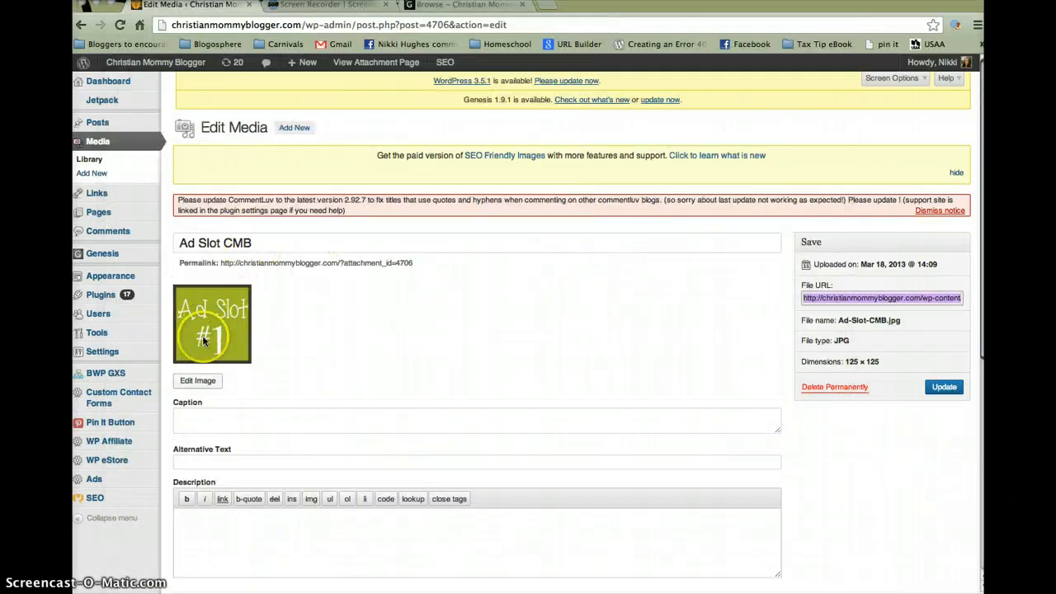
click(87, 161)
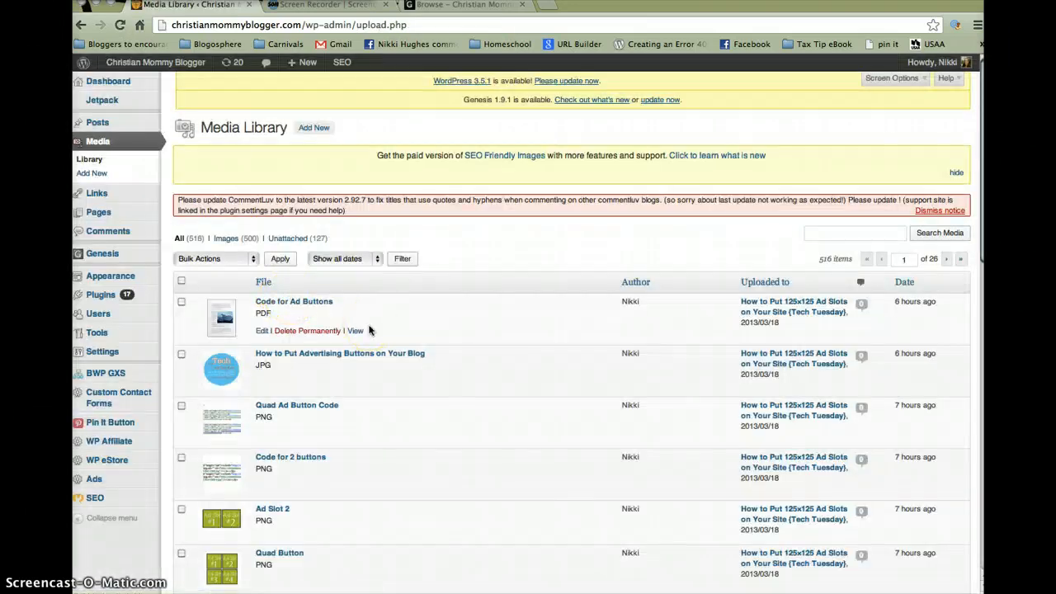
scroll(369, 330, down, 5)
click(282, 355)
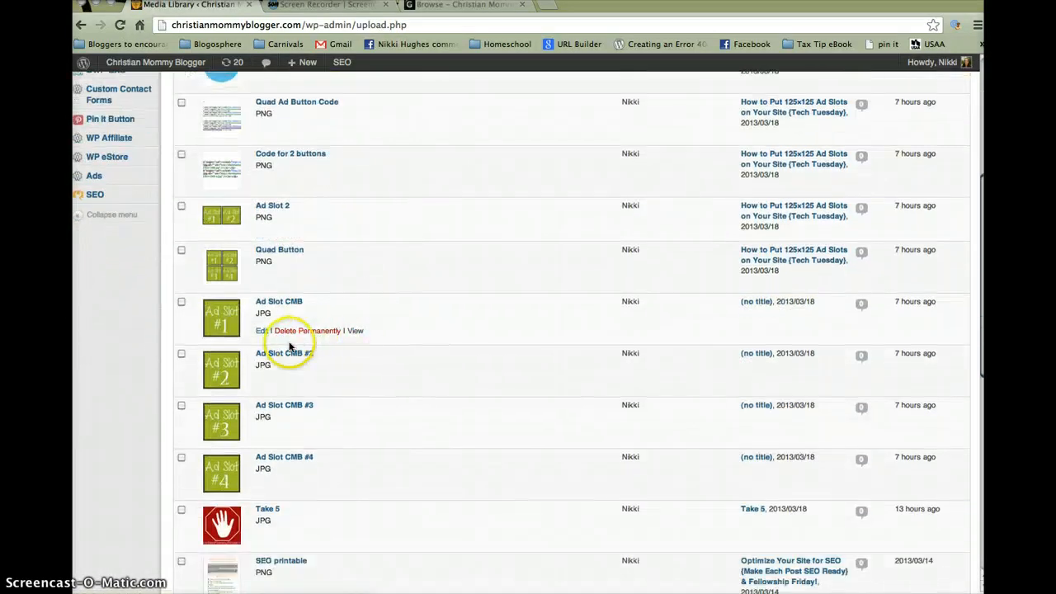
click(281, 357)
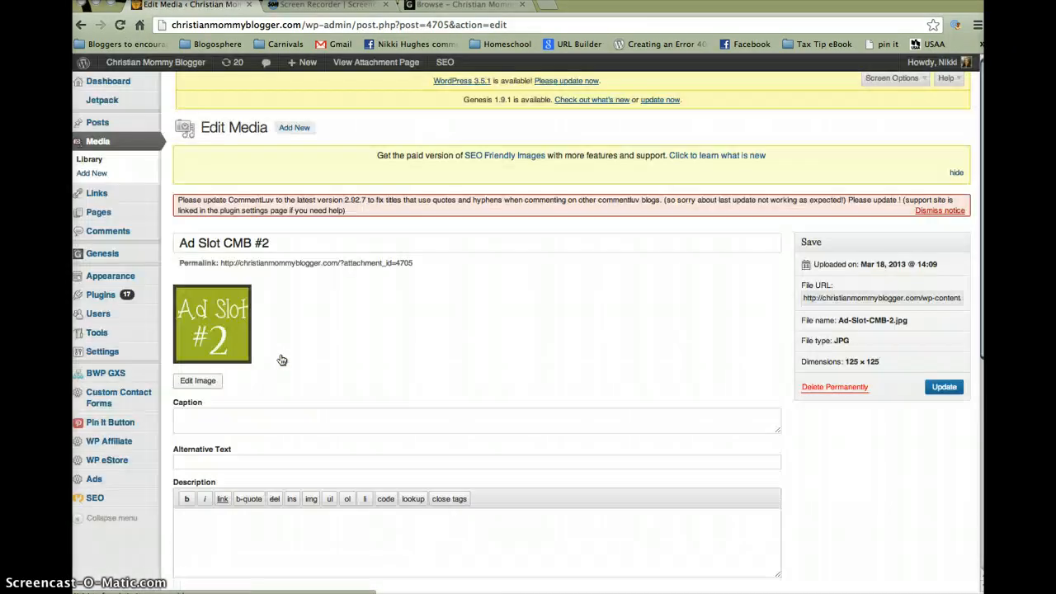
click(867, 302)
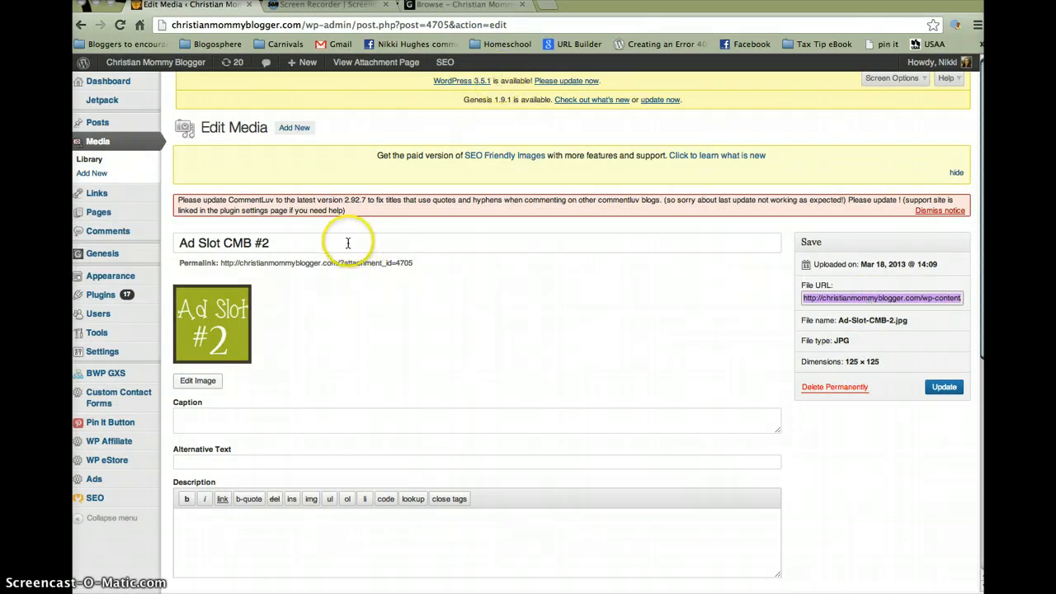
- Return to TextEdit, paste the Ad-Slot-CMB-2.jpg URL over the second button's image source in the 2 Buttons code, and select its destination link
key(F3)
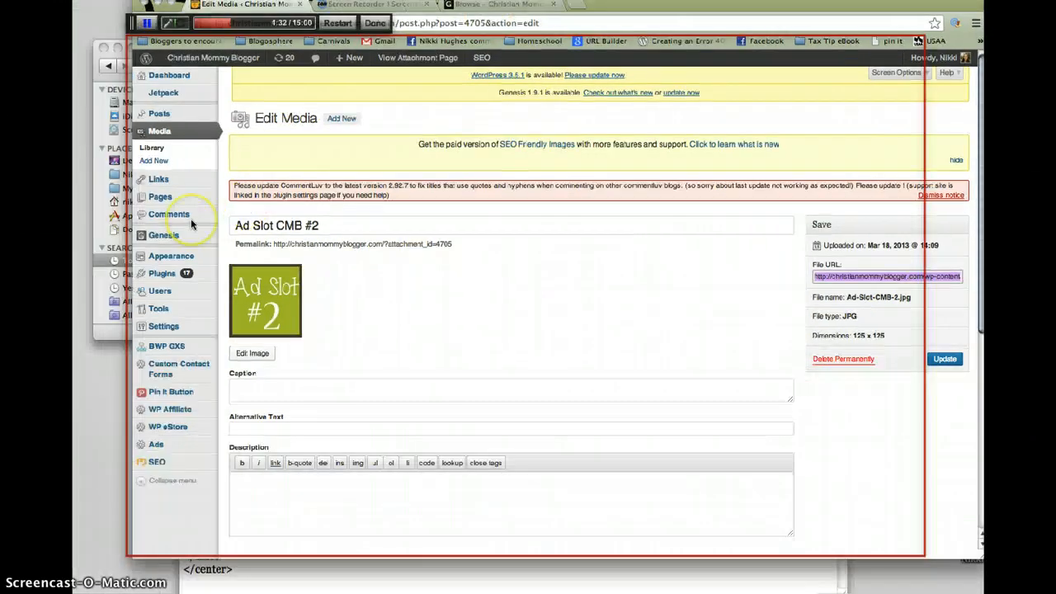
click(667, 408)
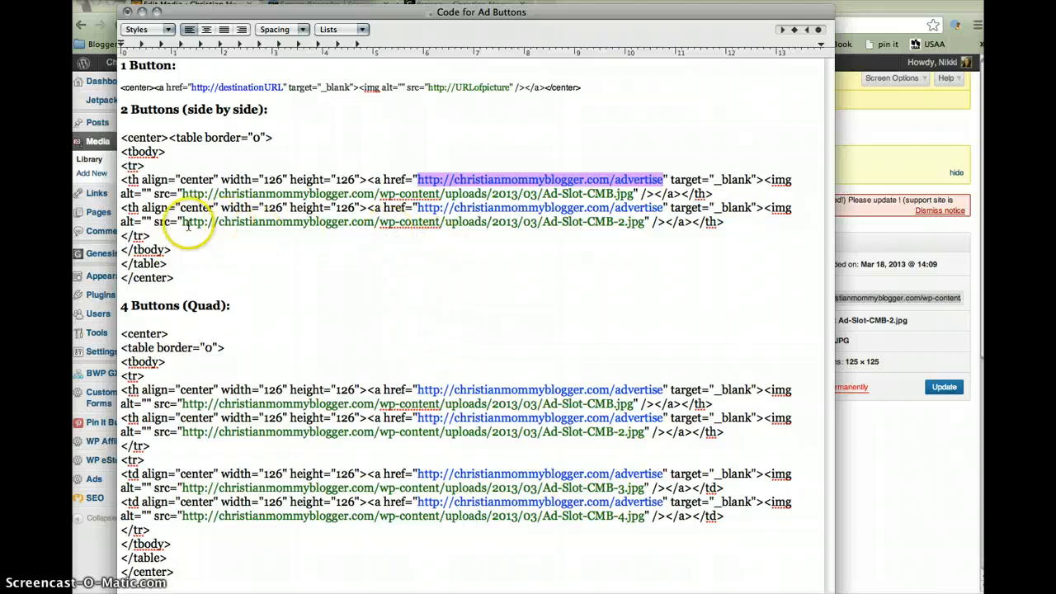
mouse_move(183, 221)
mouse_down()
mouse_move(550, 241)
mouse_move(595, 230)
mouse_move(186, 218)
mouse_up()
key(super+c)
click(648, 200)
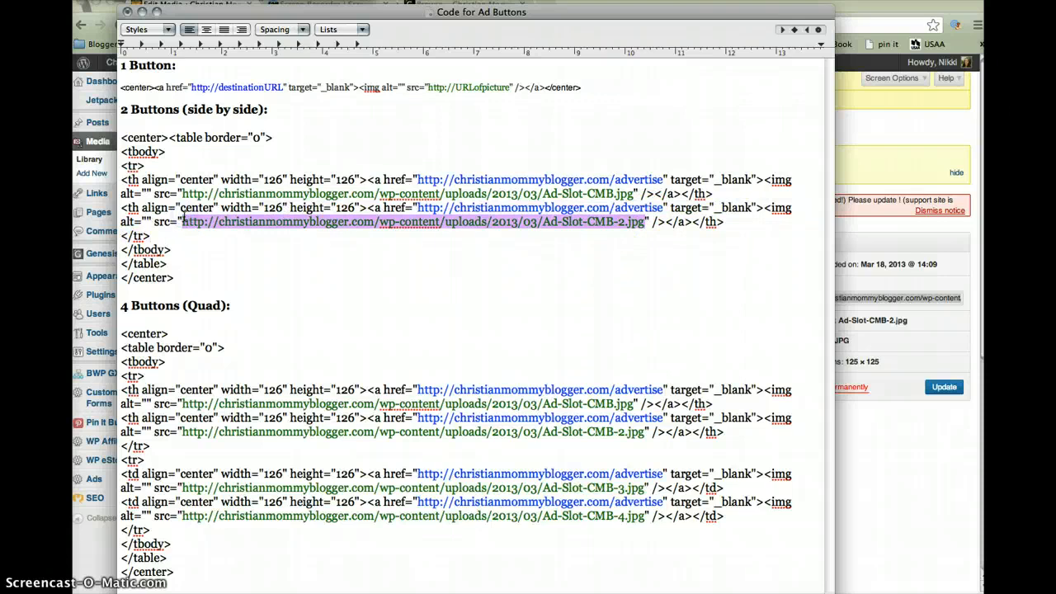
key(super+v)
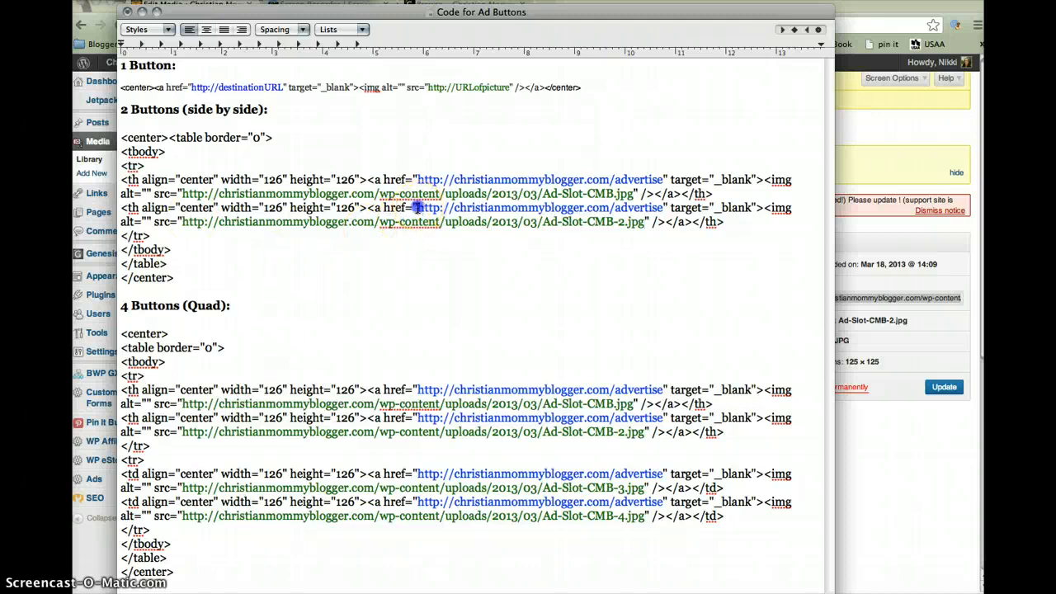
drag(416, 208, 663, 209)
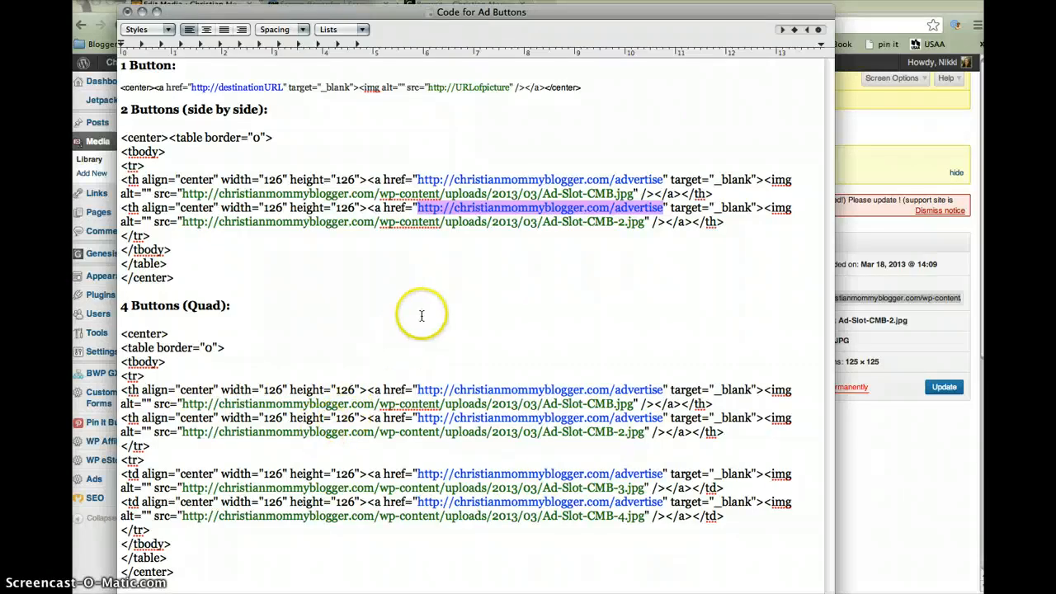
- Switch to WordPress in Chrome, open the Widgets page and expand the Primary Sidebar widget area
click(289, 250)
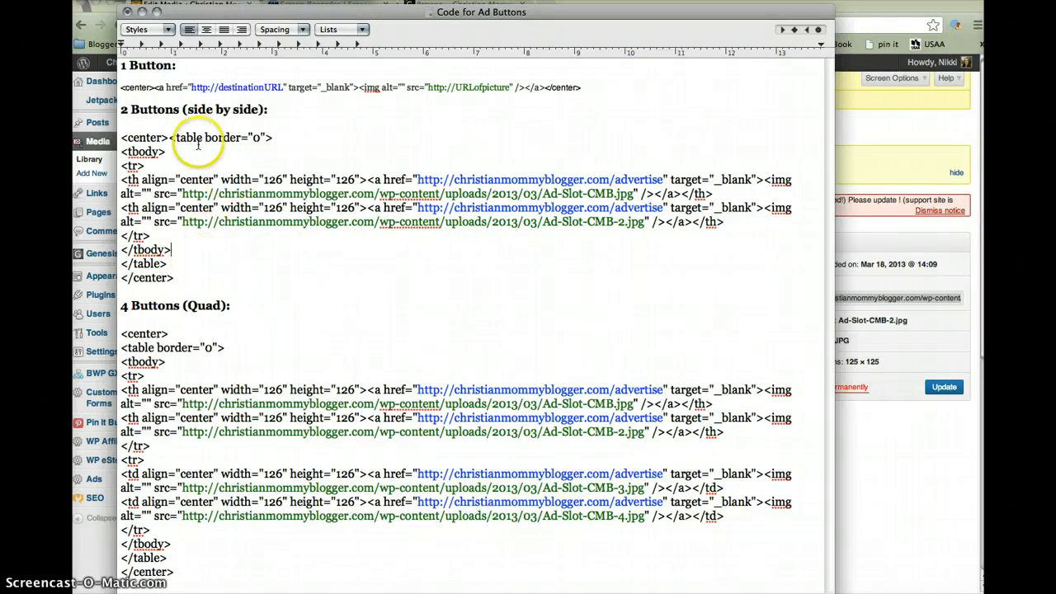
click(871, 441)
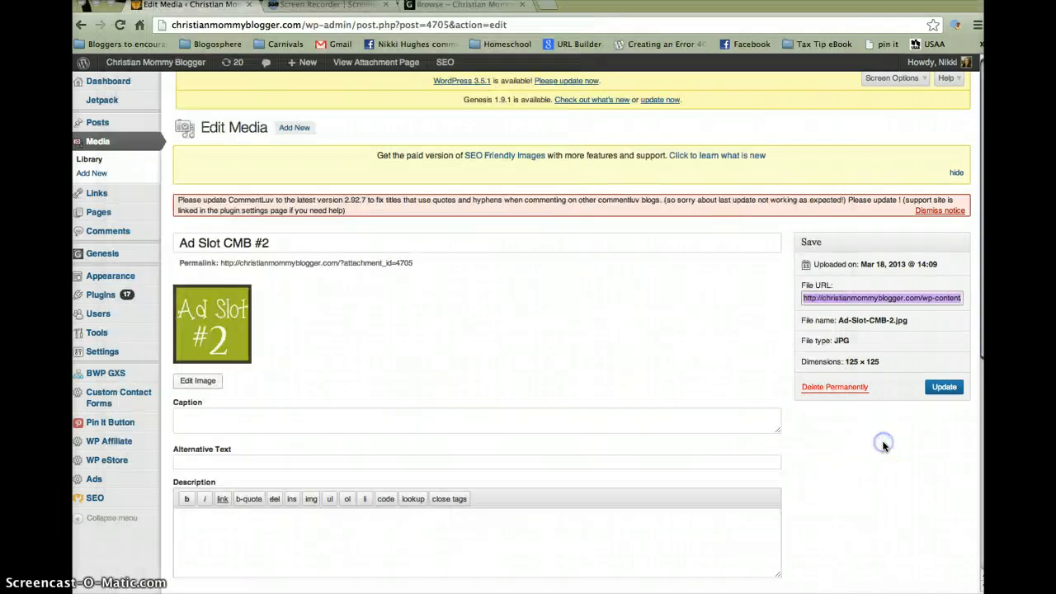
mouse_move(157, 278)
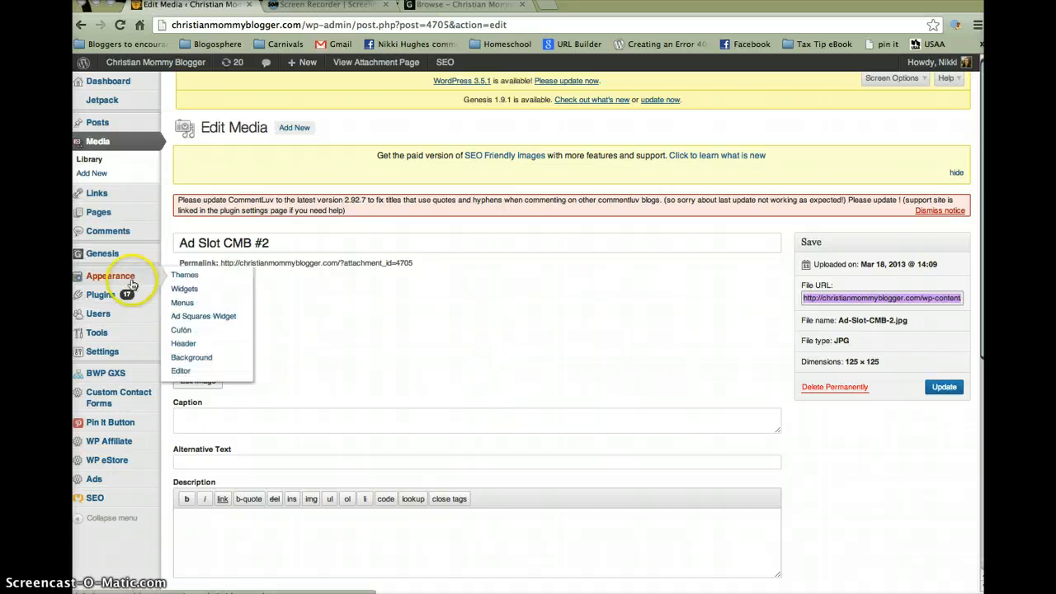
click(184, 290)
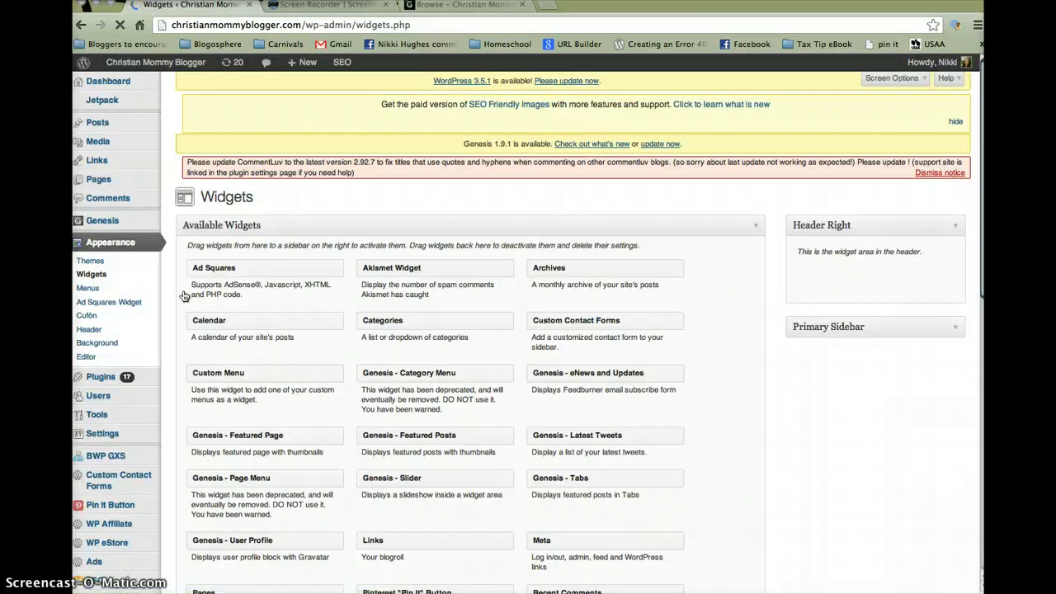
click(954, 328)
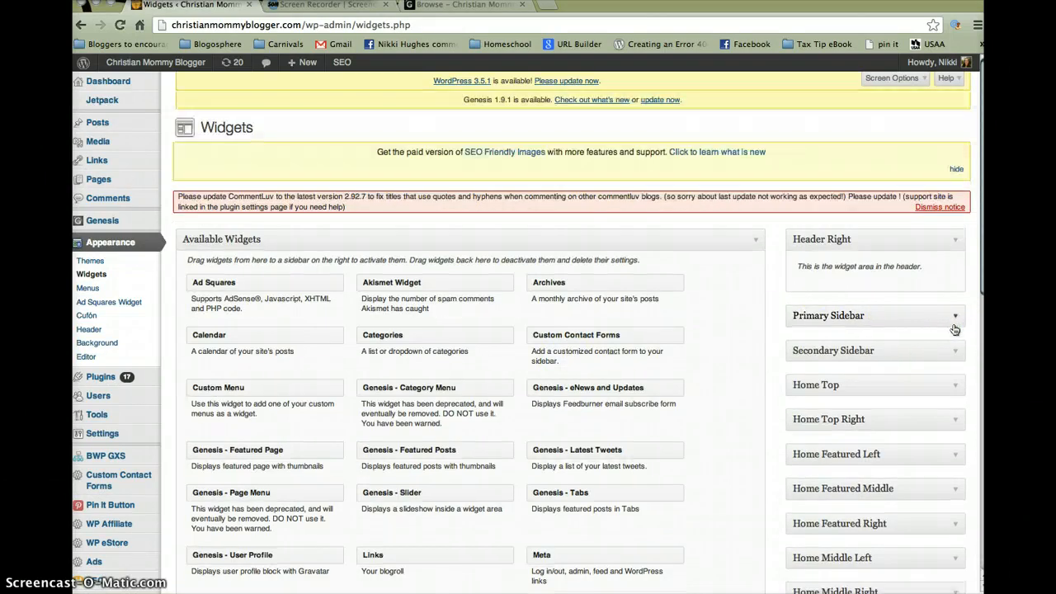
click(954, 325)
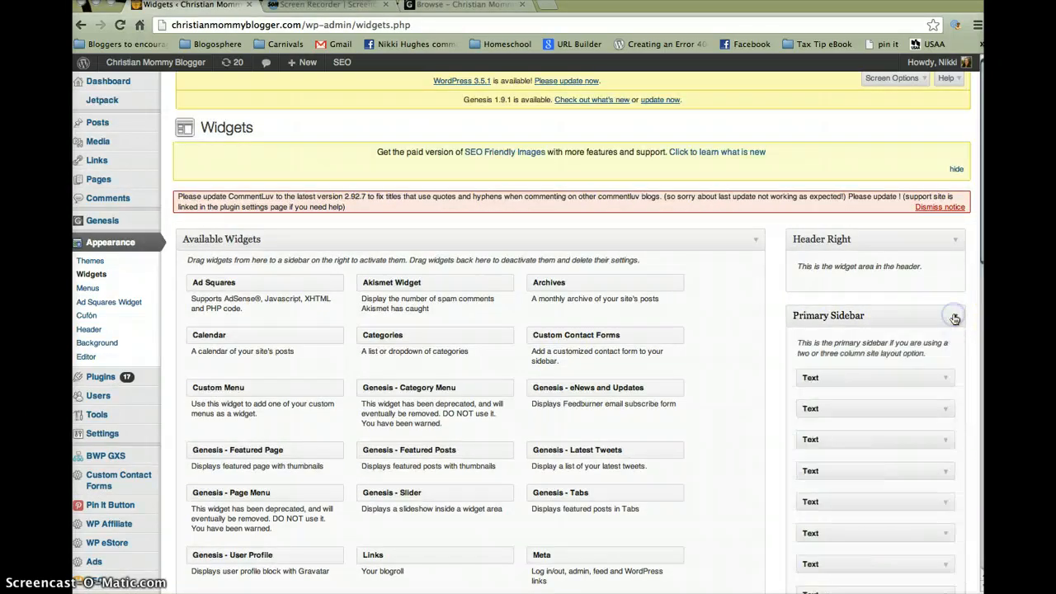
- Examine the code of the second Text widget in the Primary Sidebar and collapse it again
scroll(943, 349, down, 1)
scroll(943, 349, down, 5)
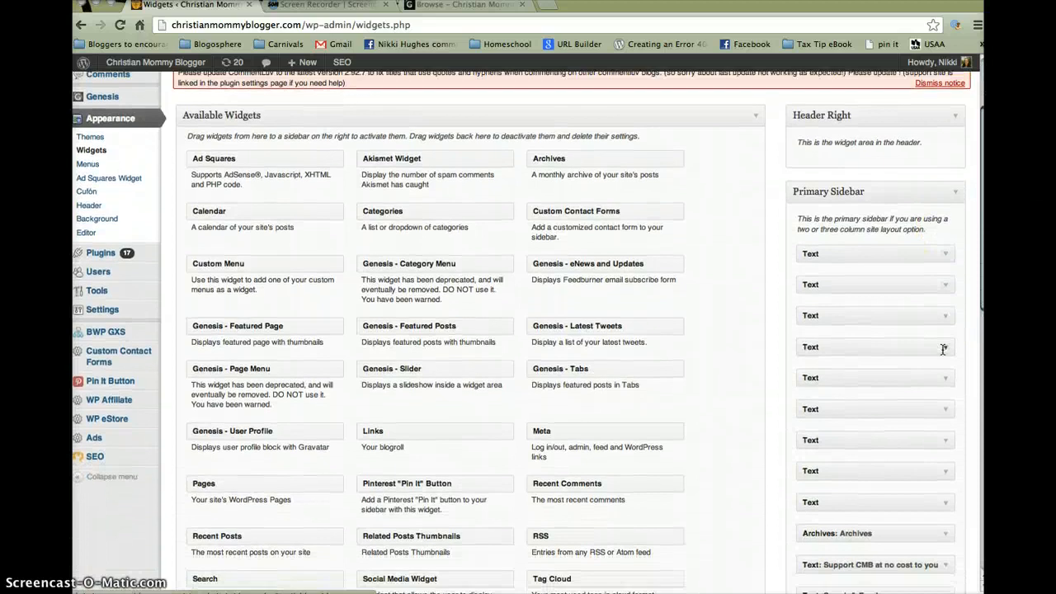
scroll(943, 349, up, 3)
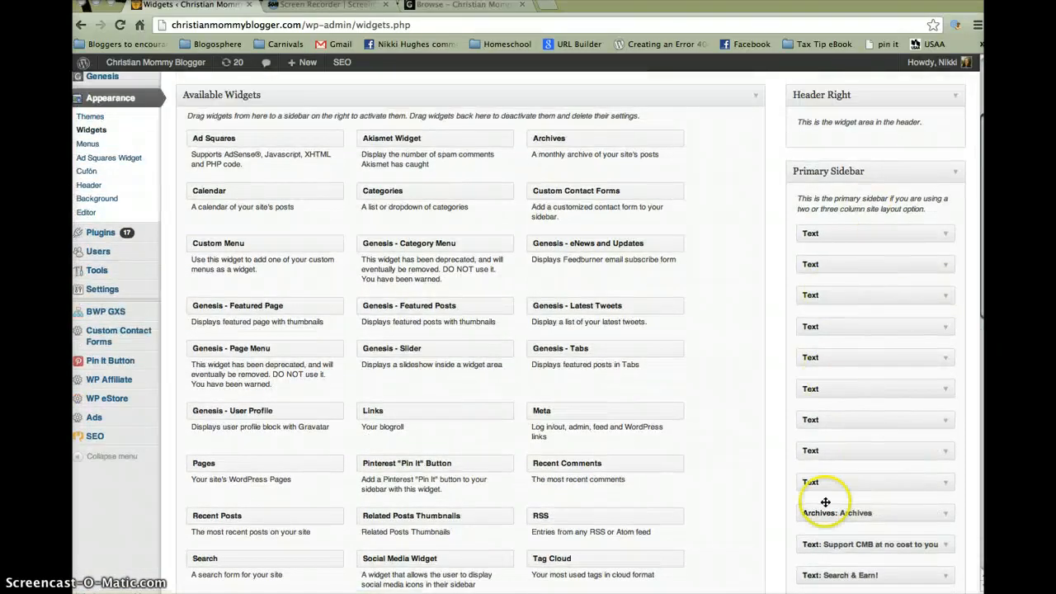
click(946, 265)
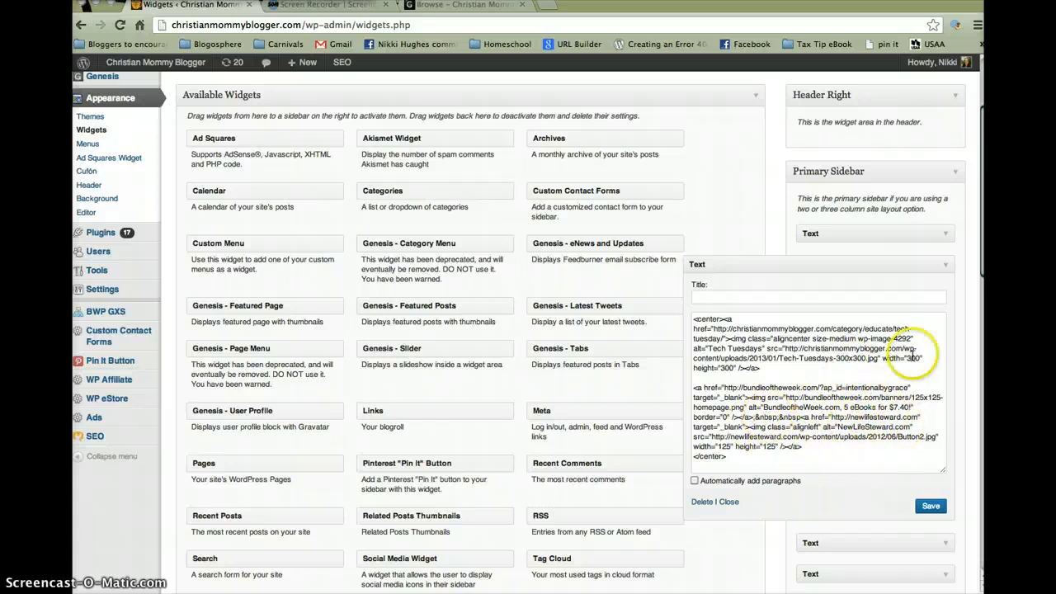
click(942, 264)
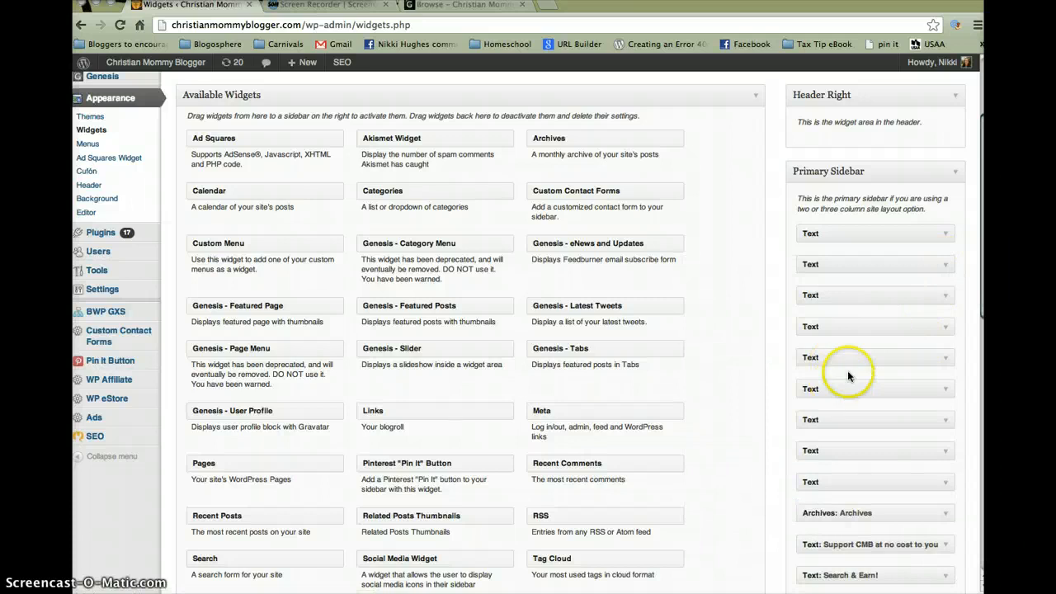
- Add a new Text widget to the Primary Sidebar directly below WP Cart for Digital Products
scroll(847, 370, down, 5)
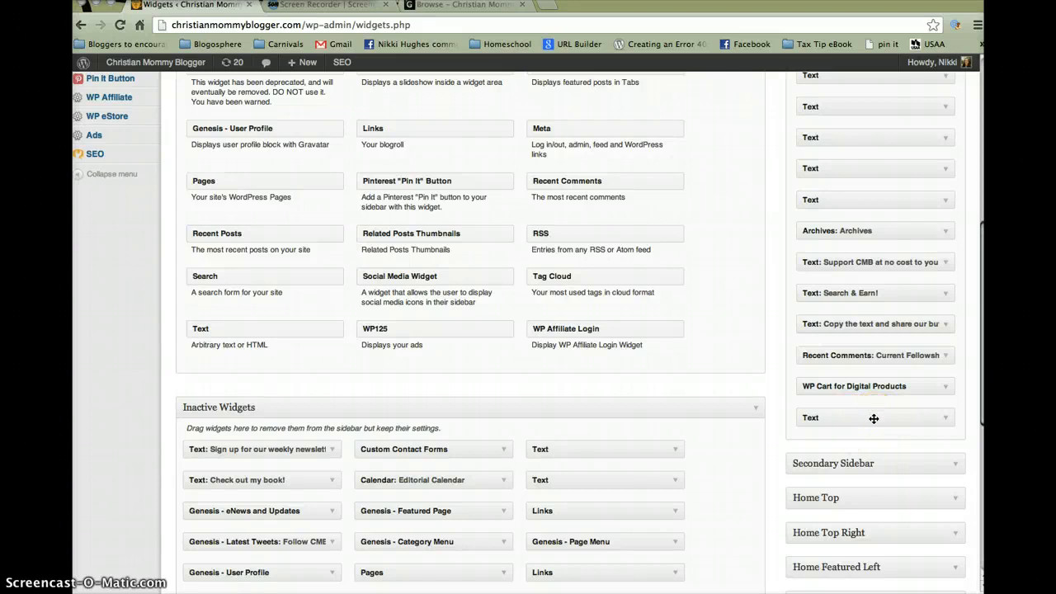
mouse_move(873, 418)
mouse_down()
mouse_move(865, 162)
mouse_move(892, 417)
mouse_move(880, 429)
mouse_move(879, 417)
mouse_up()
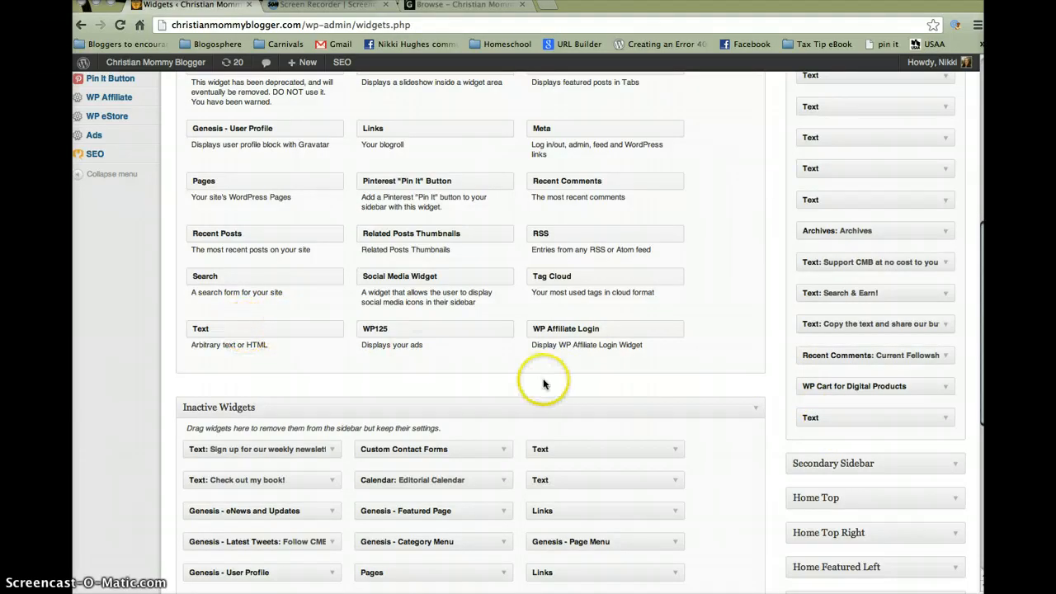
scroll(540, 379, up, 5)
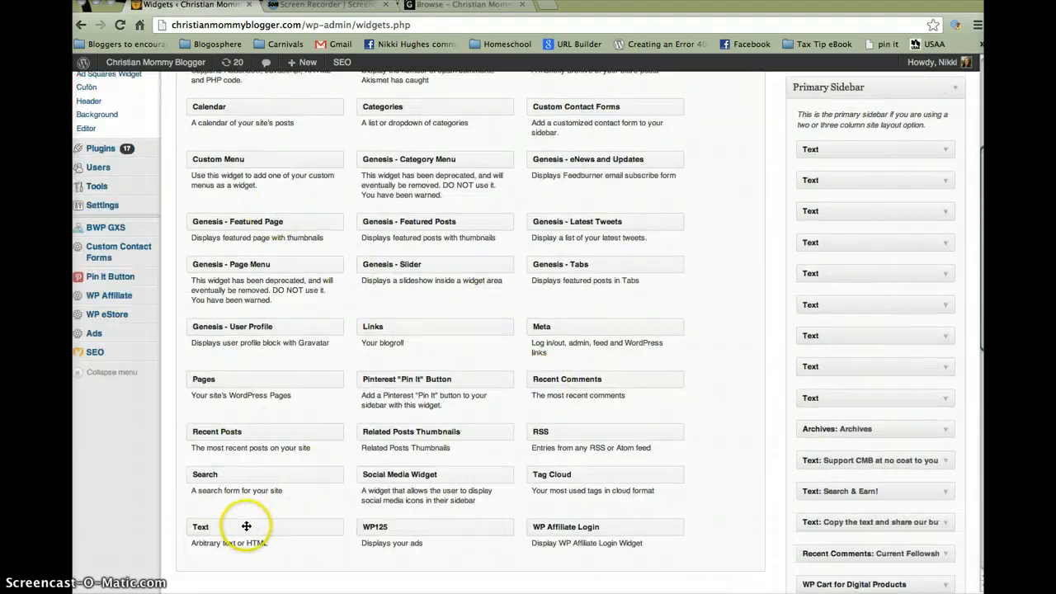
drag(245, 525, 861, 555)
scroll(860, 552, down, 4)
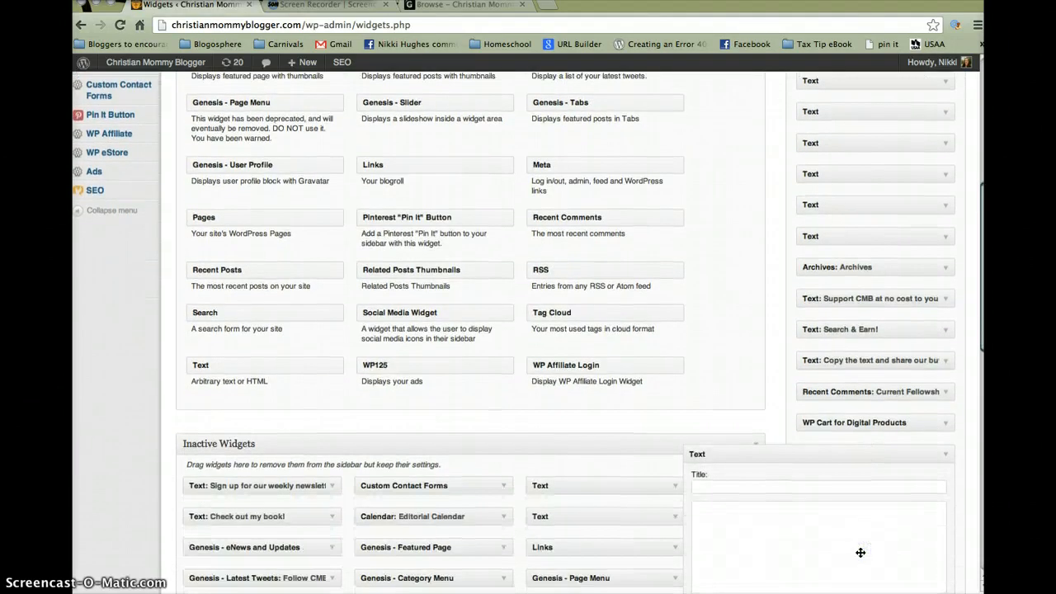
click(758, 448)
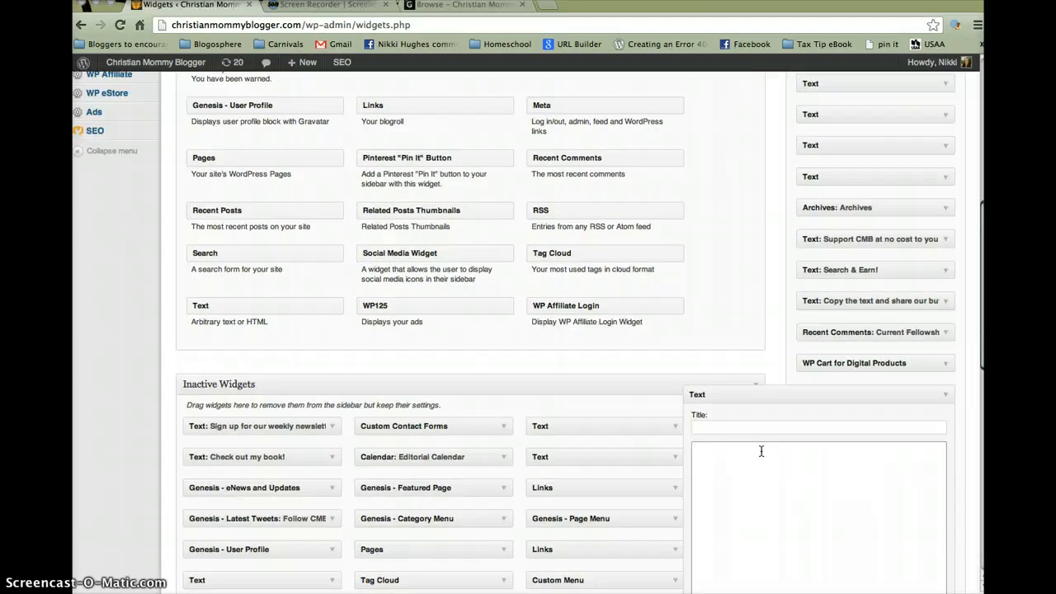
click(625, 465)
scroll(635, 462, down, 2)
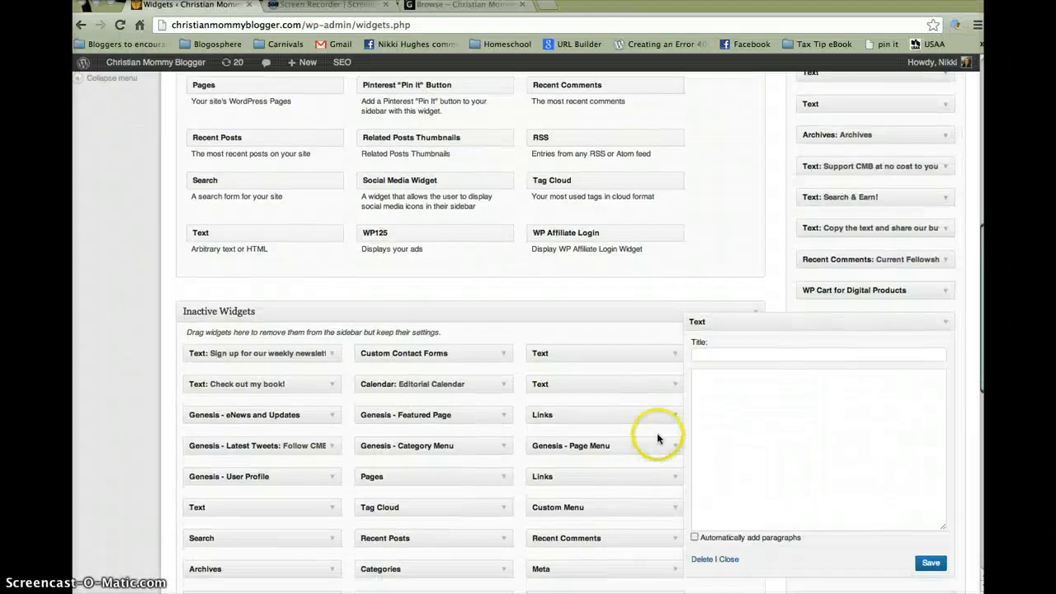
- Switch to the Code for Ad Buttons document in TextEdit and copy the complete 2 Buttons (side by side) code
key(F3)
click(657, 438)
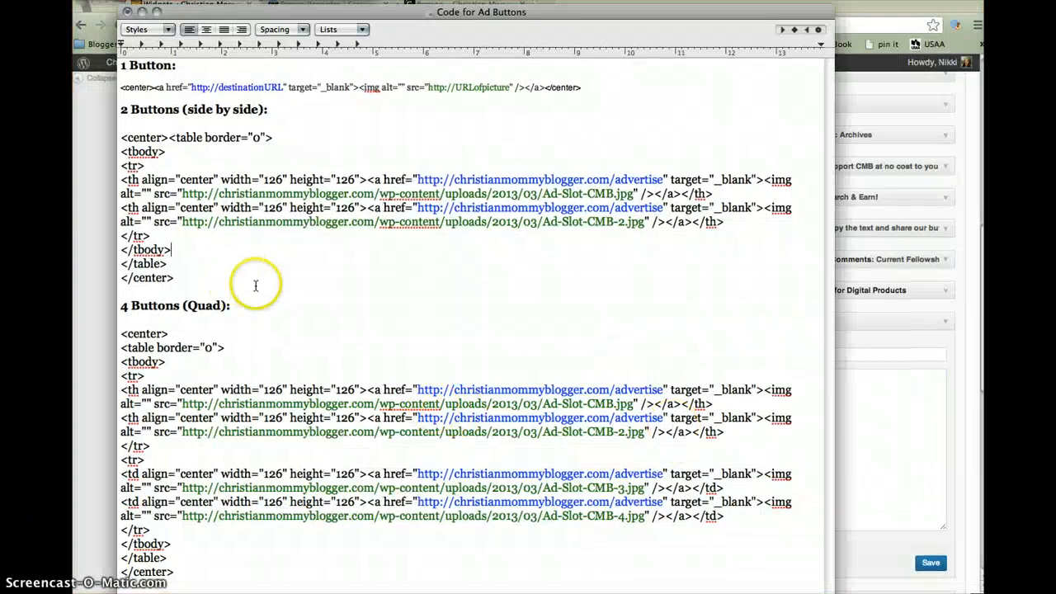
click(197, 281)
drag(162, 265, 120, 142)
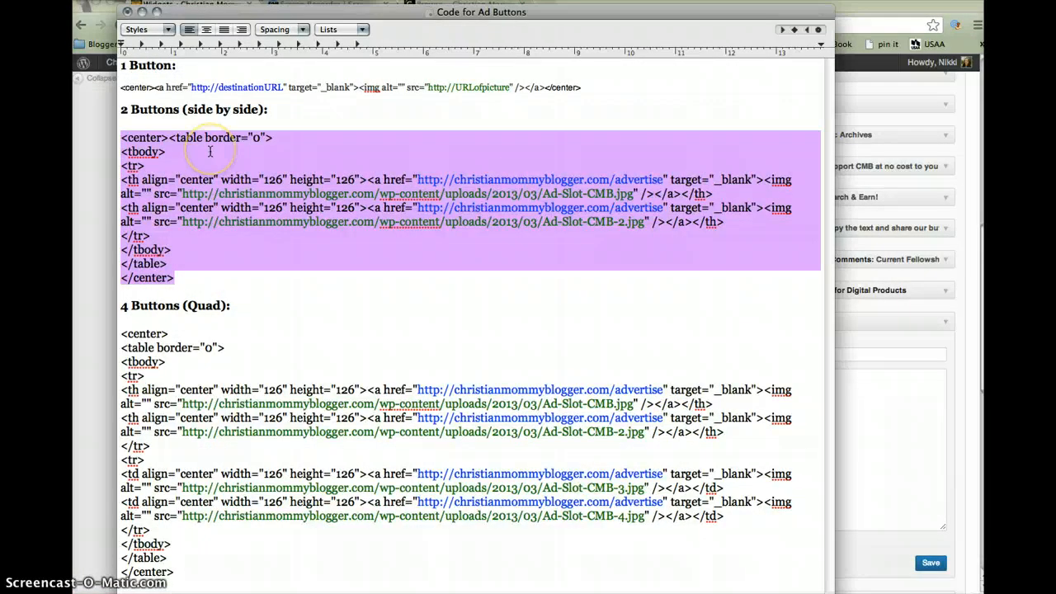
- Return to Chrome, paste the 2 Buttons code into the new Text widget, save it and collapse the widget
key(super+Tab)
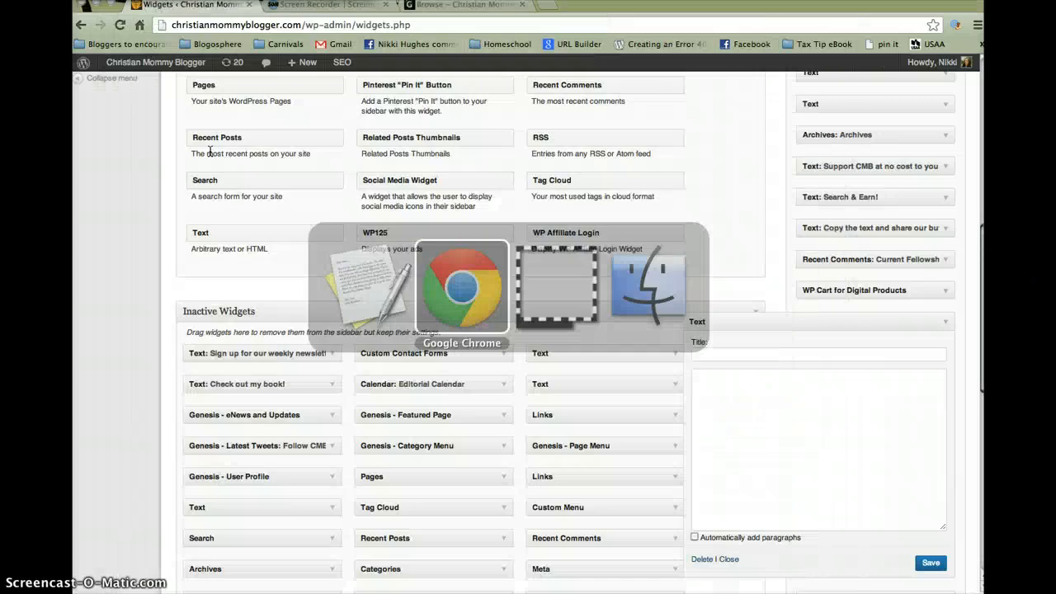
click(740, 437)
text(<center><table border="0"> <tbody> <tr> <th align="center" width="126" height="126"><a href="http://christianmommyblogger.com/advertise" target="_blank"><img alt="" src="http://christianmommyblogger.com/wp-content/uploads/2013/03/Ad-Slot-CMB.jpg" /></a></th> <th align="center" width="126" height="126"><a href="http://christianmommyblogger.com/advertise" target="_blank"><img alt="" src="http://christianmommyblogger.com/wp-content/uploads/2013/03/Ad-Slot-CMB-2.jpg" /></a></th> </tr> </tbody> </table> </center>)
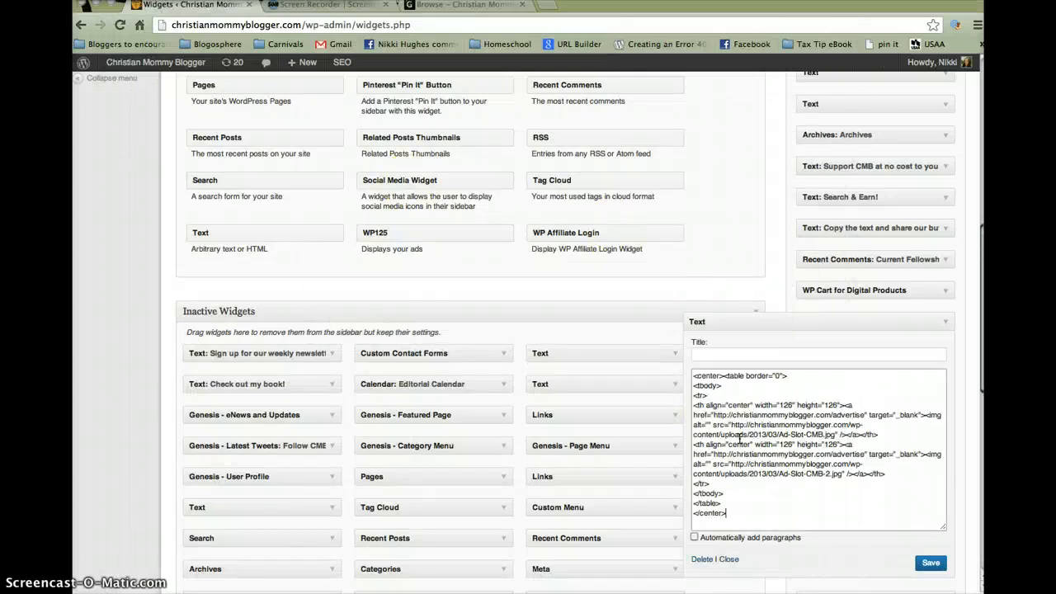
click(934, 564)
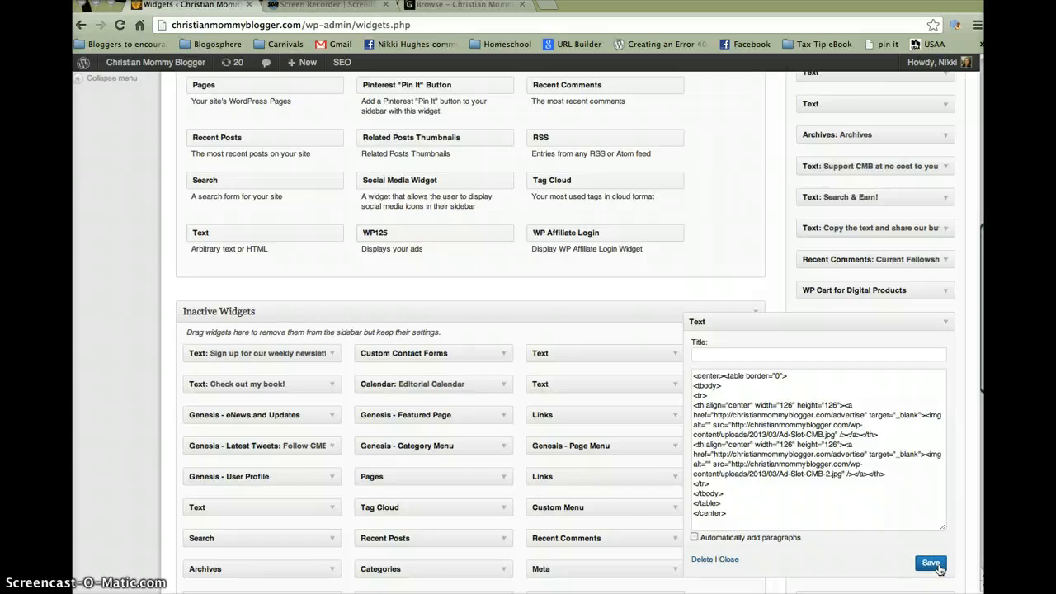
click(944, 321)
drag(917, 343, 543, 207)
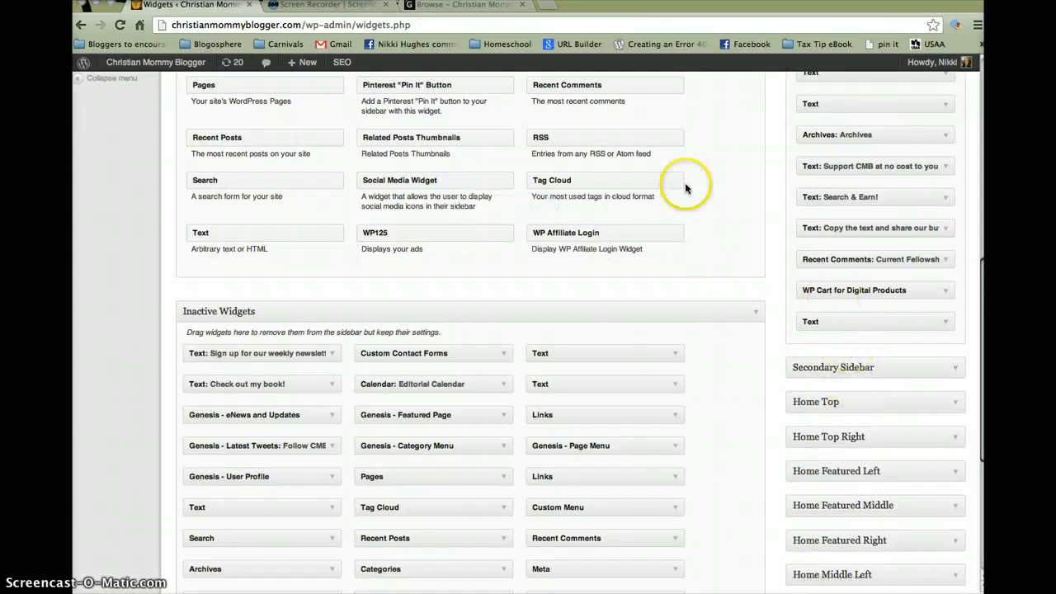
- Reload the blog's Browse page and examine the two ad buttons at the end of the sidebar
click(463, 7)
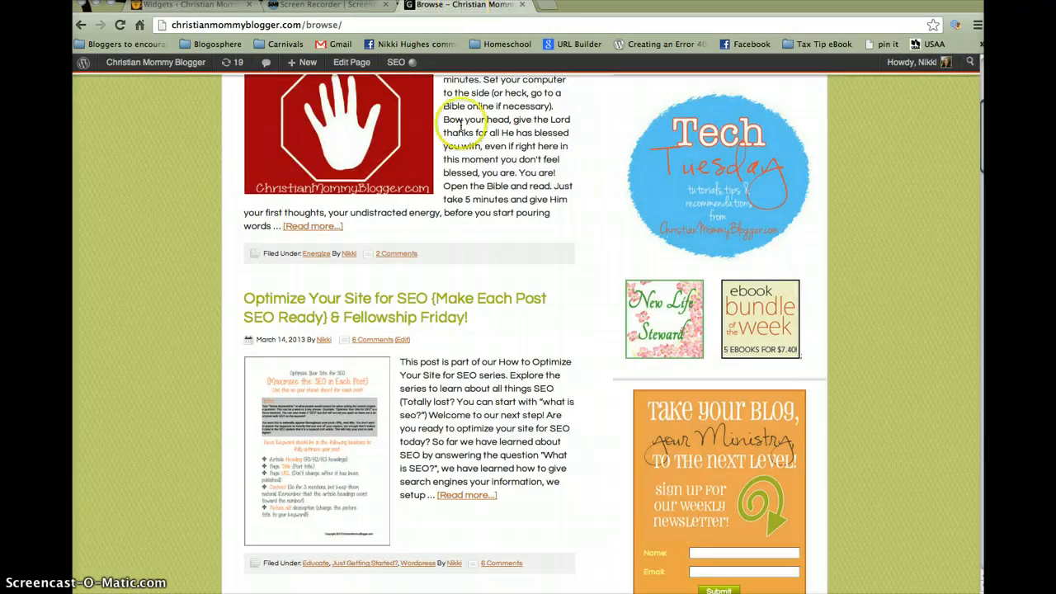
scroll(486, 326, up, 4)
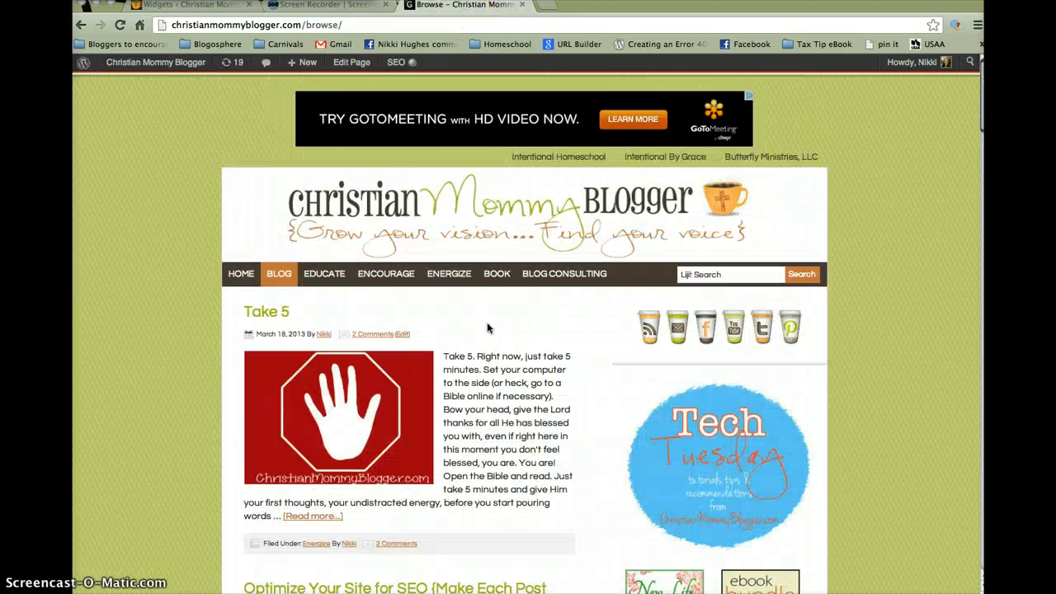
click(119, 25)
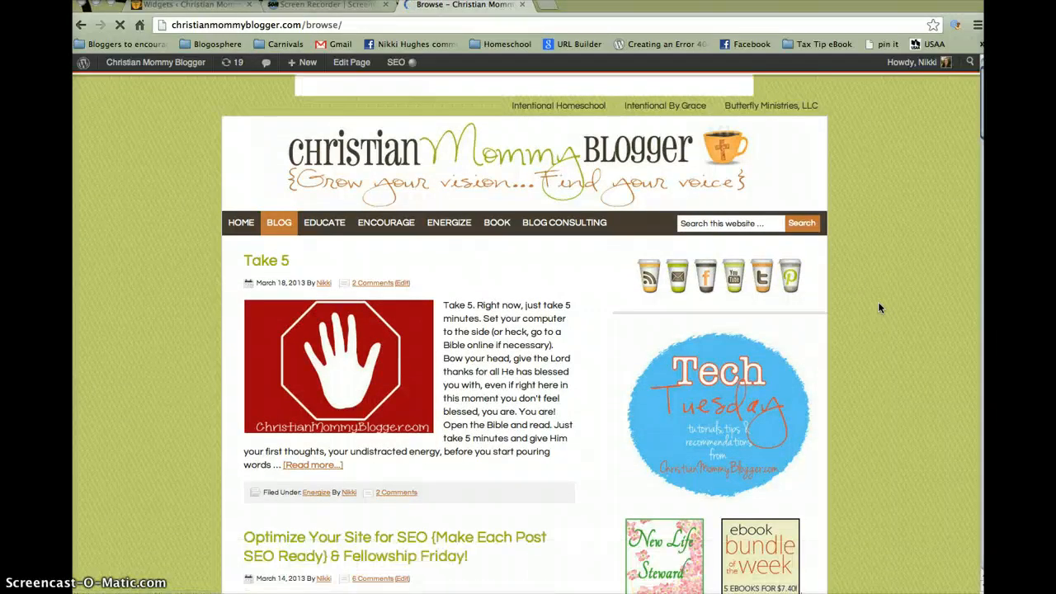
scroll(878, 308, down, 3)
scroll(878, 308, down, 15)
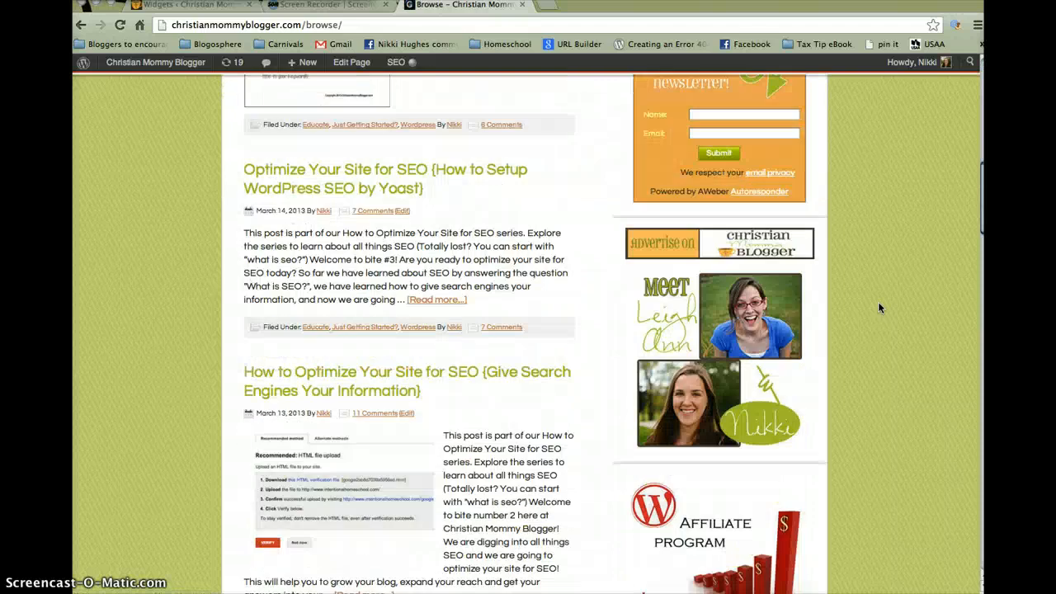
scroll(879, 308, down, 15)
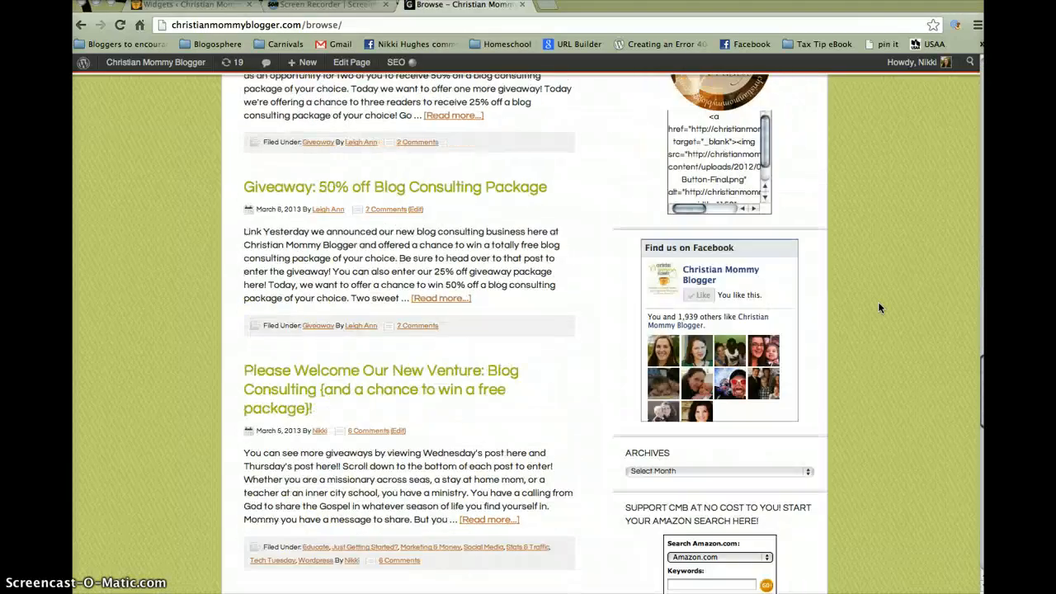
scroll(877, 301, down, 1)
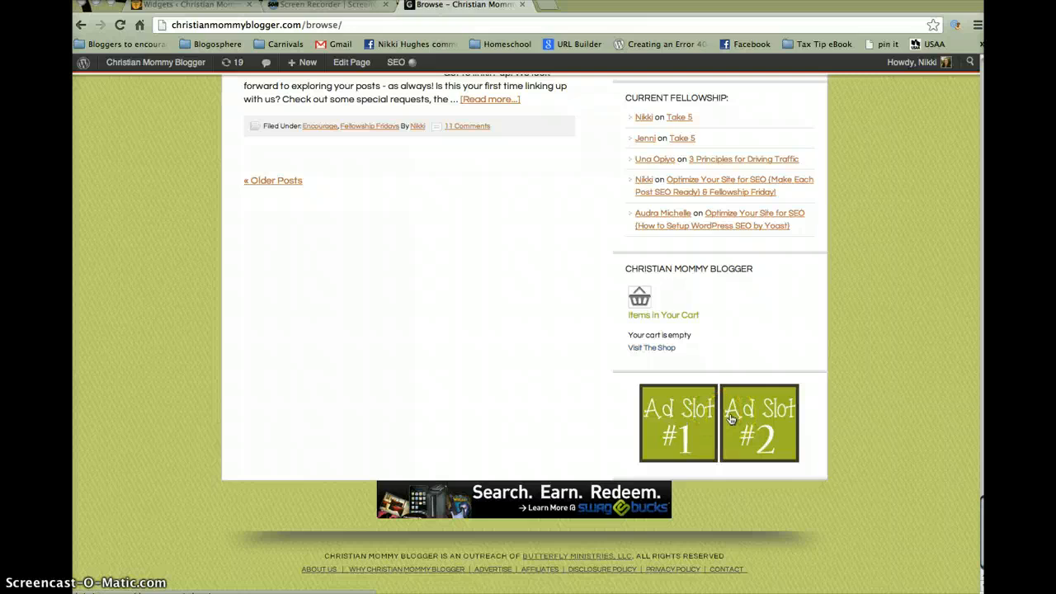
- Switch to TextEdit and copy the complete 4 Buttons (Quad) code, from the opening to the closing center tag
key(super+Tab)
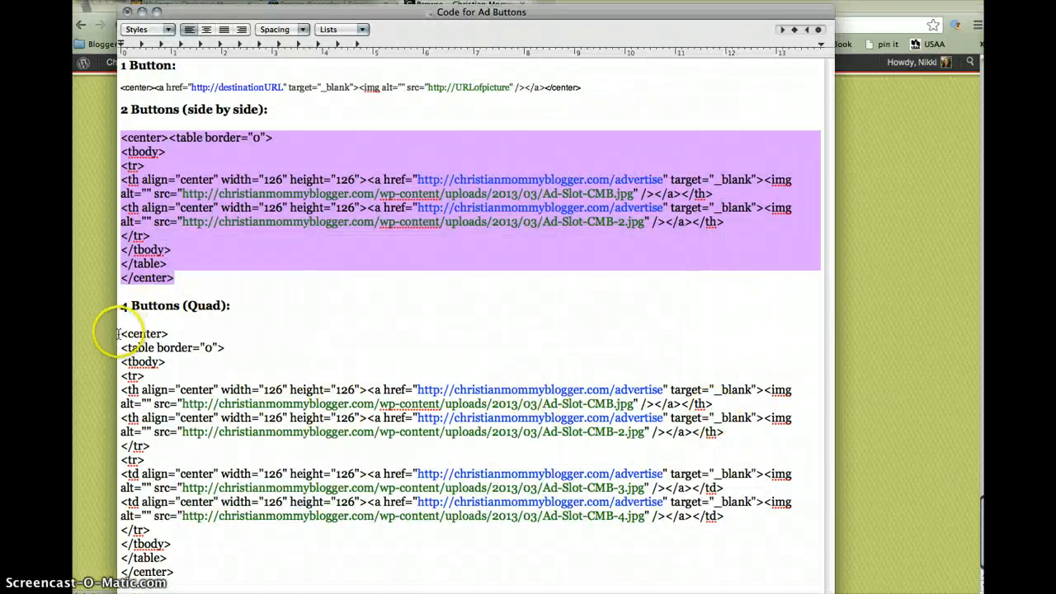
click(118, 333)
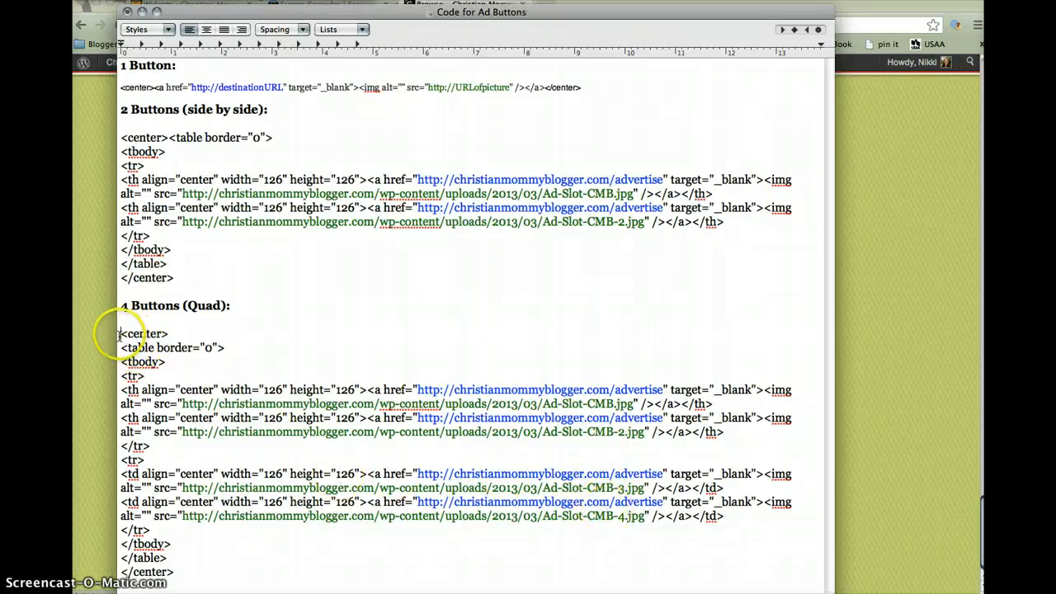
drag(119, 334, 315, 571)
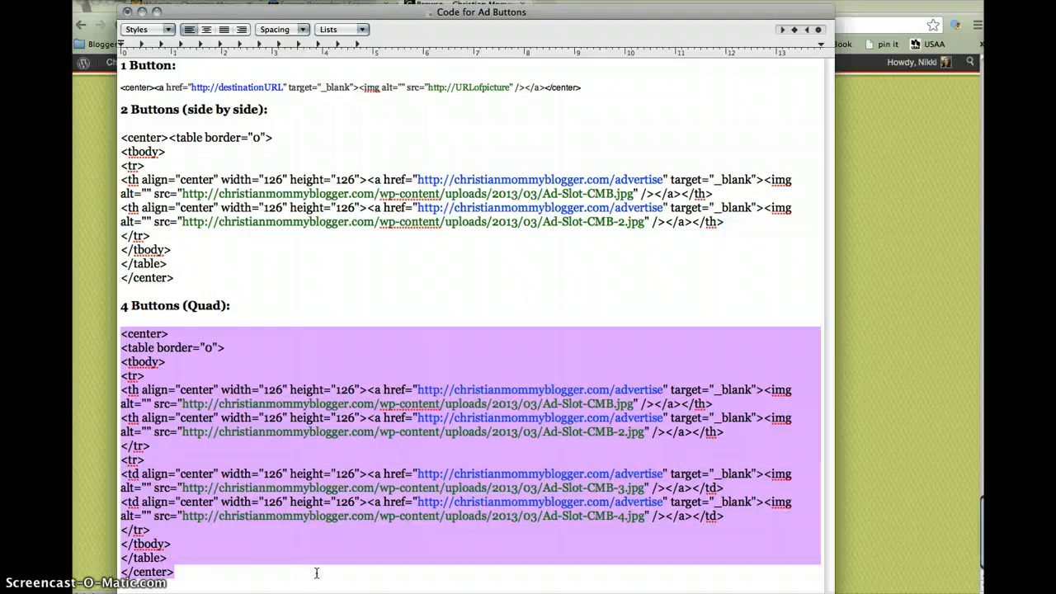
- Switch to Chrome's Widgets page, replace the code in the Primary Sidebar's last Text widget with the copied 4 Buttons code, save and collapse it
key(super+Tab)
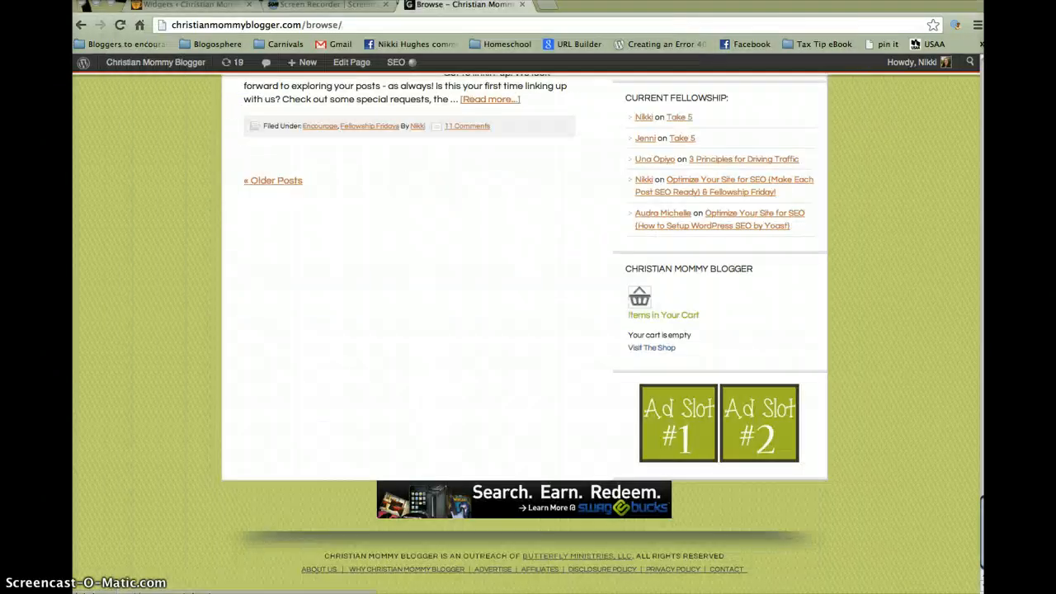
click(218, 8)
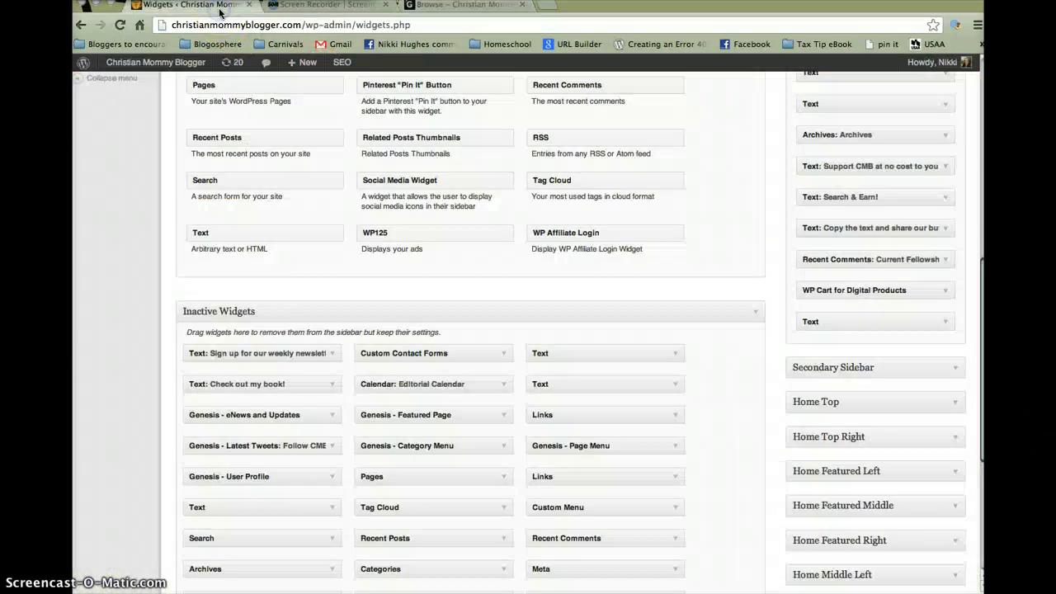
click(854, 321)
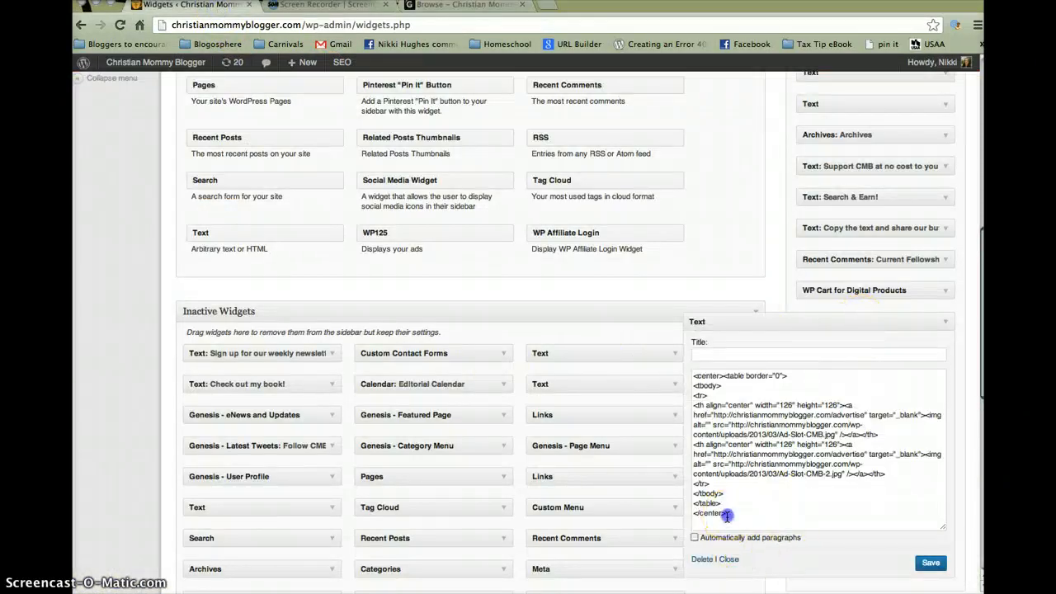
drag(727, 513, 680, 358)
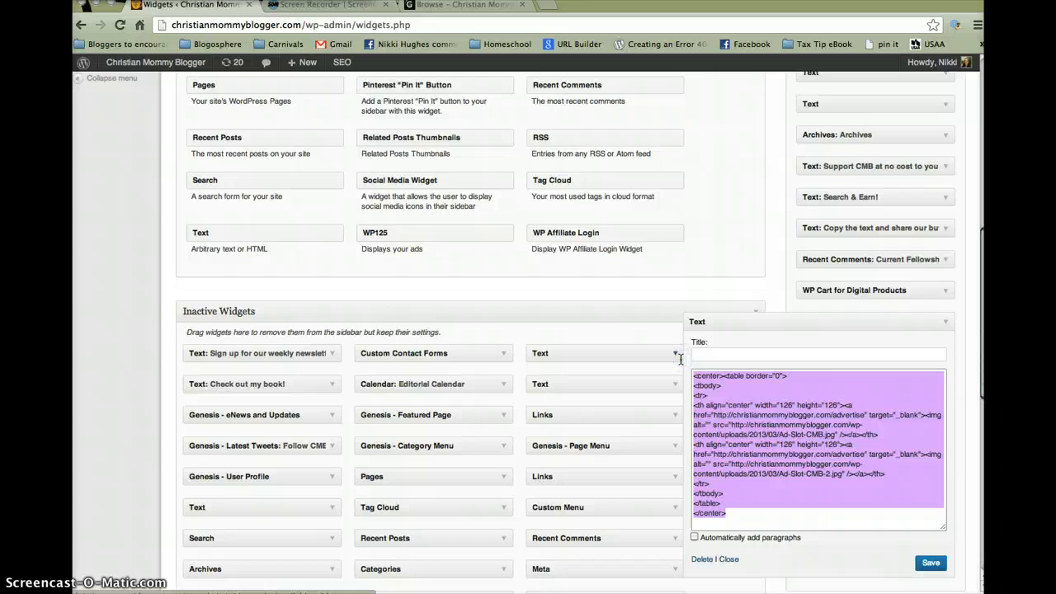
key(super+v)
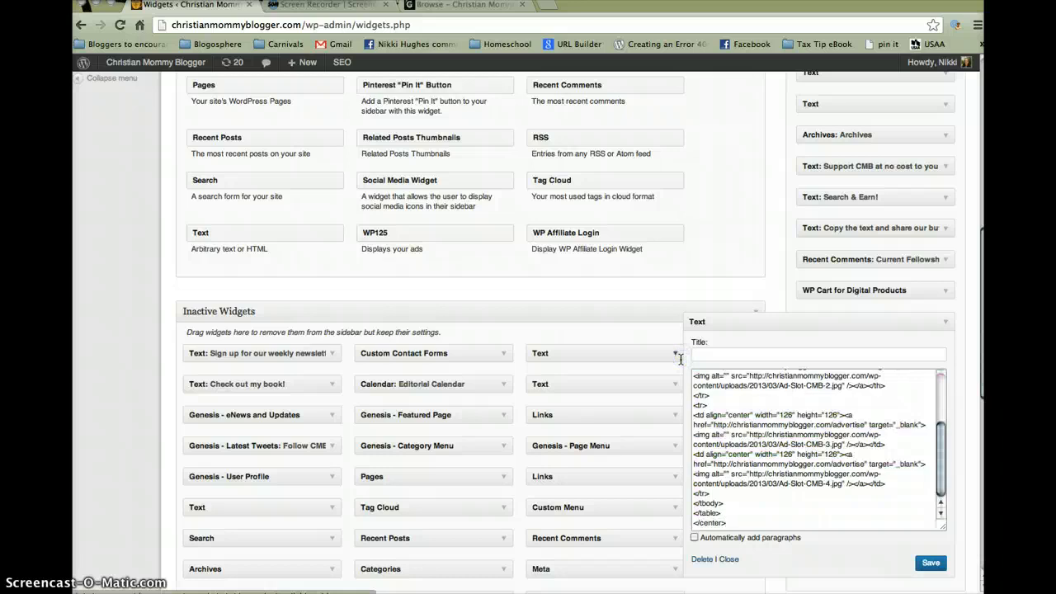
click(932, 564)
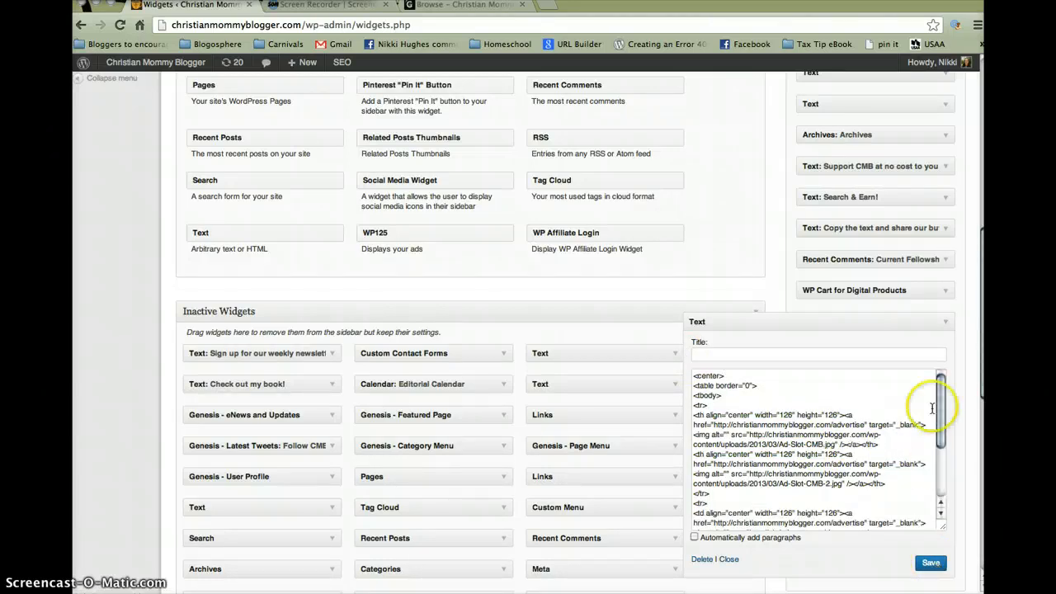
click(944, 322)
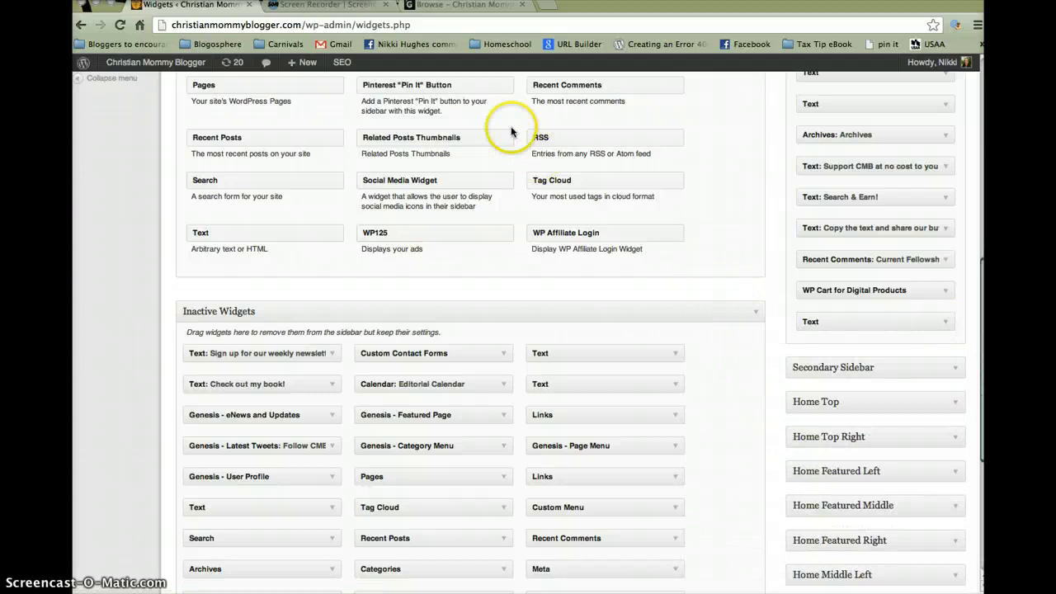
- Reload the blog's Browse page and examine the quad ad buttons at the end of the sidebar
click(462, 5)
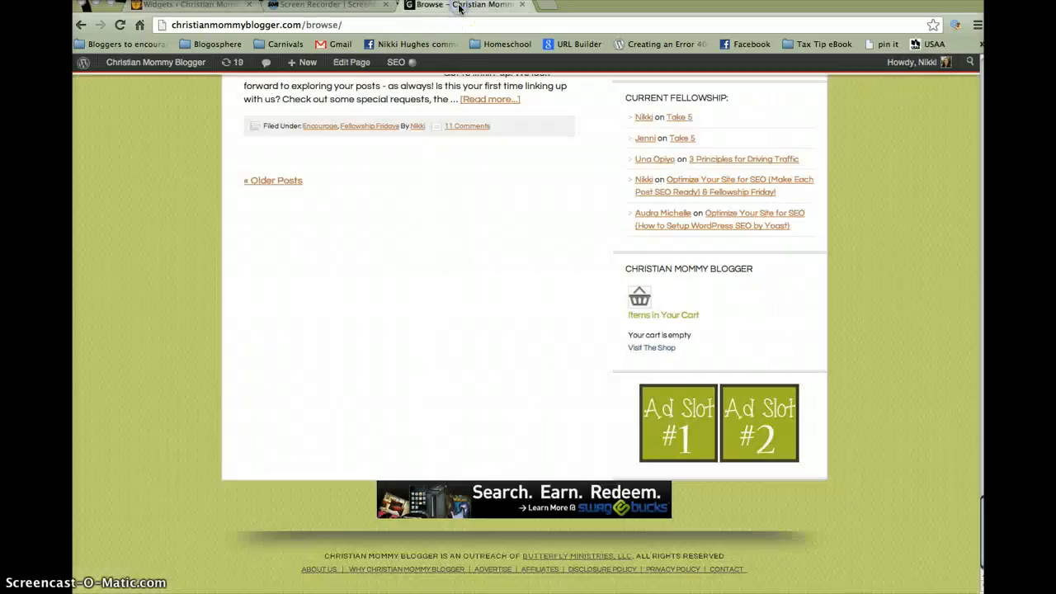
click(120, 27)
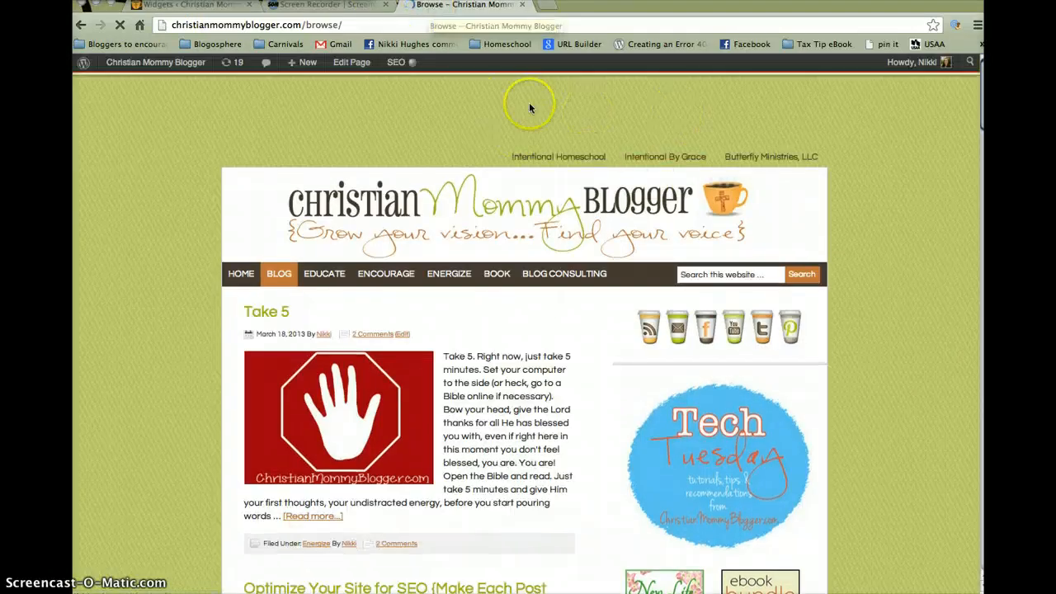
scroll(902, 292, down, 20)
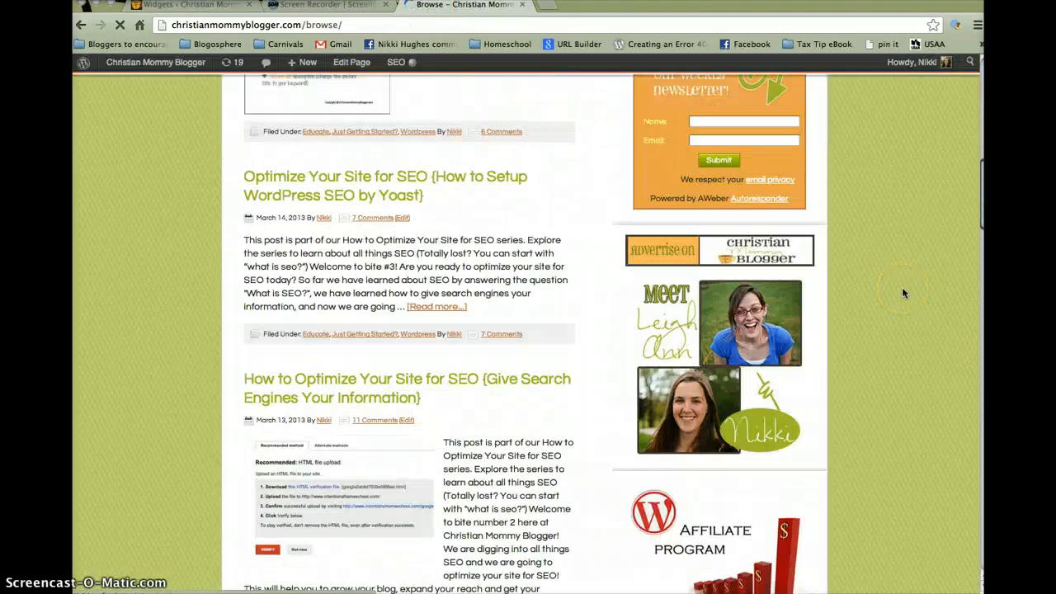
scroll(902, 292, down, 20)
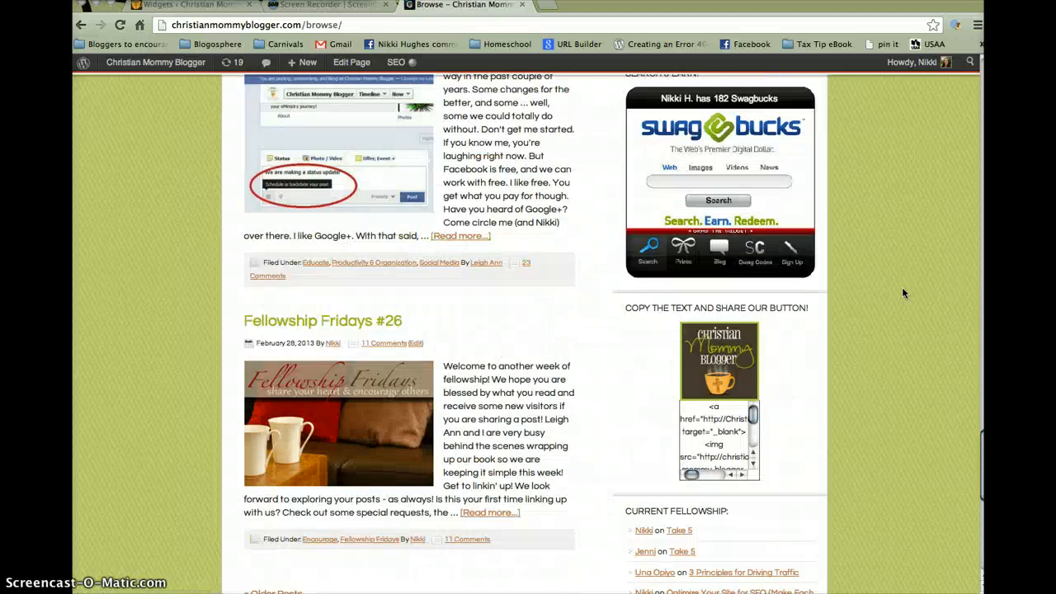
scroll(901, 293, down, 1)
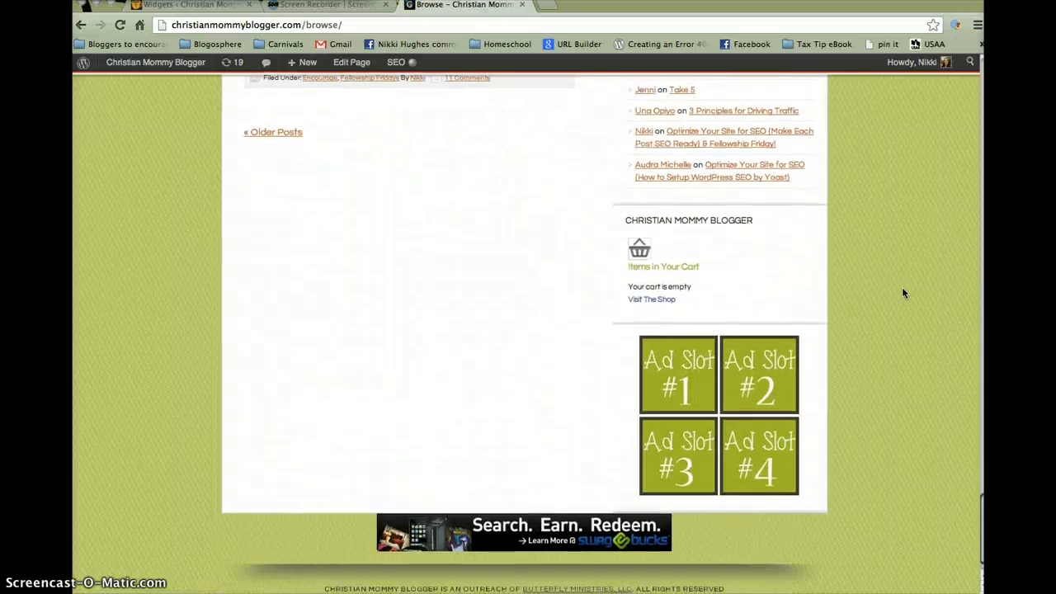
- Move the quad-button Text widget up to fourth place in the Primary Sidebar, and reload the Browse page to check its placement
click(218, 7)
drag(829, 320, 845, 248)
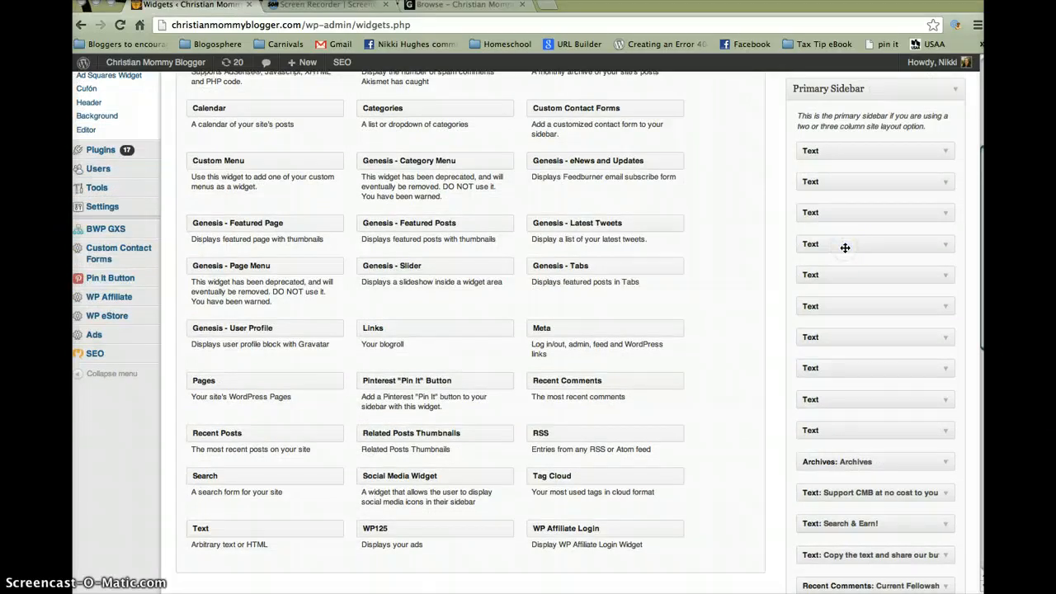
click(466, 5)
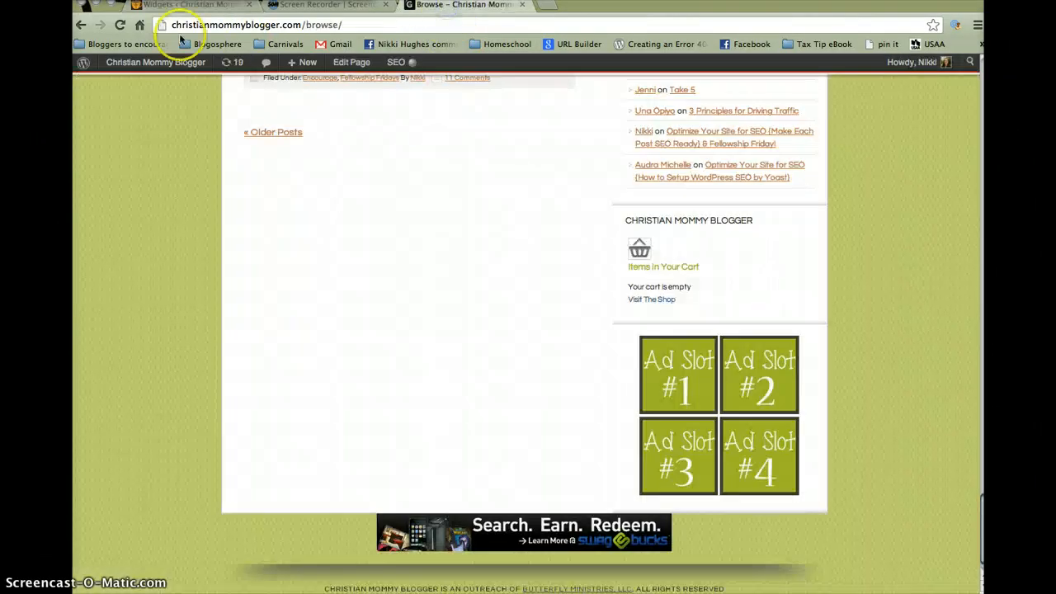
click(117, 26)
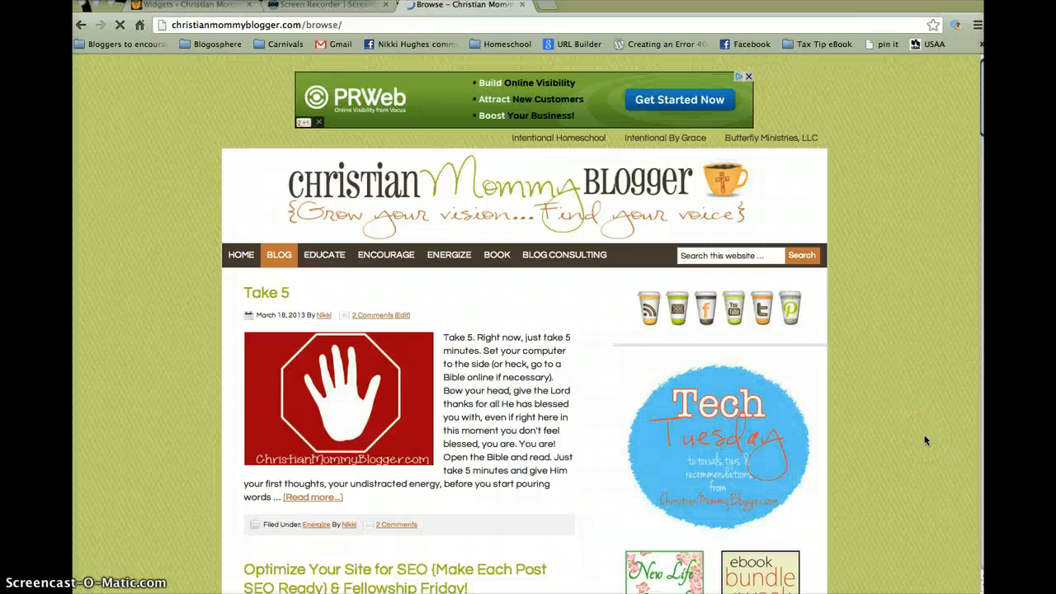
scroll(924, 441, down, 10)
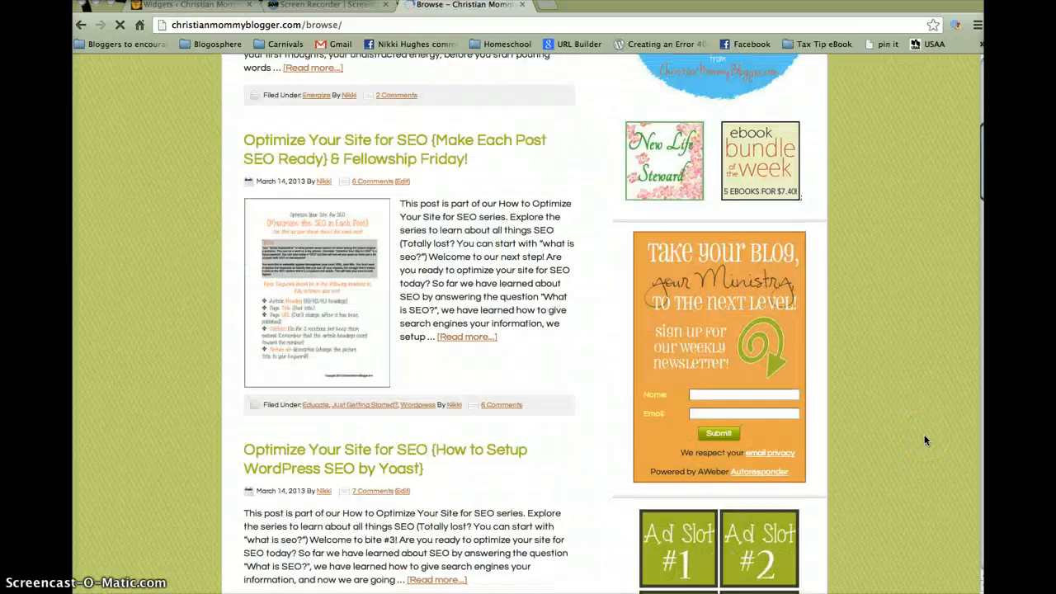
scroll(925, 440, down, 1)
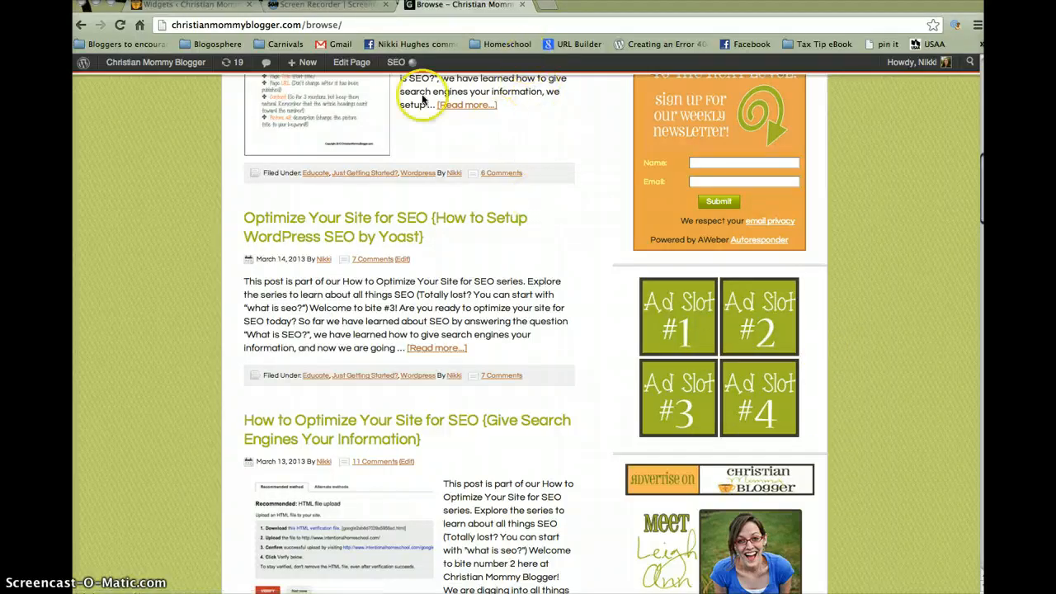
mouse_move(391, 68)
key(super+p)
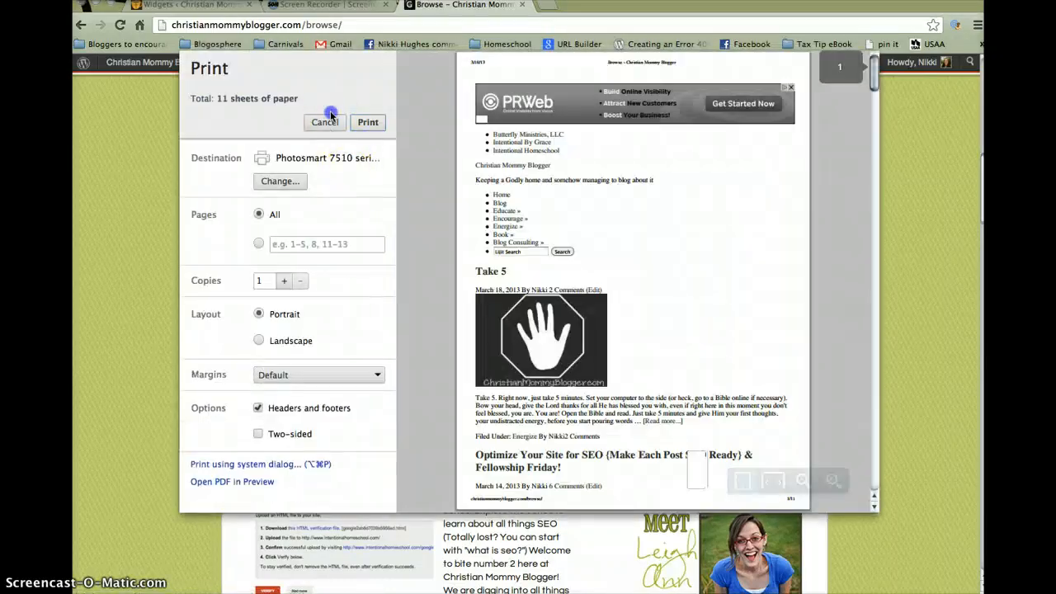
click(325, 121)
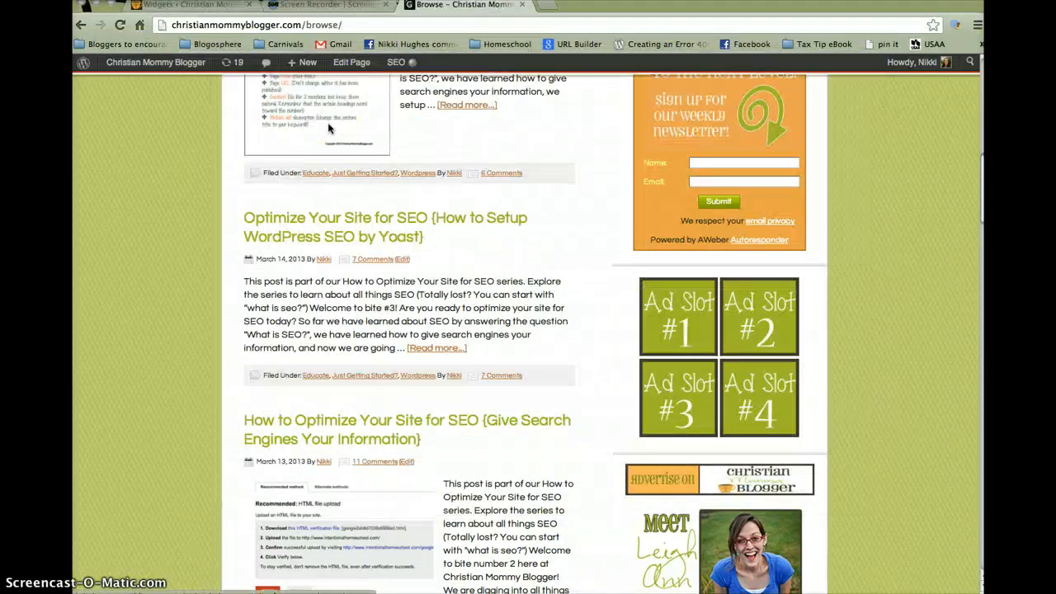